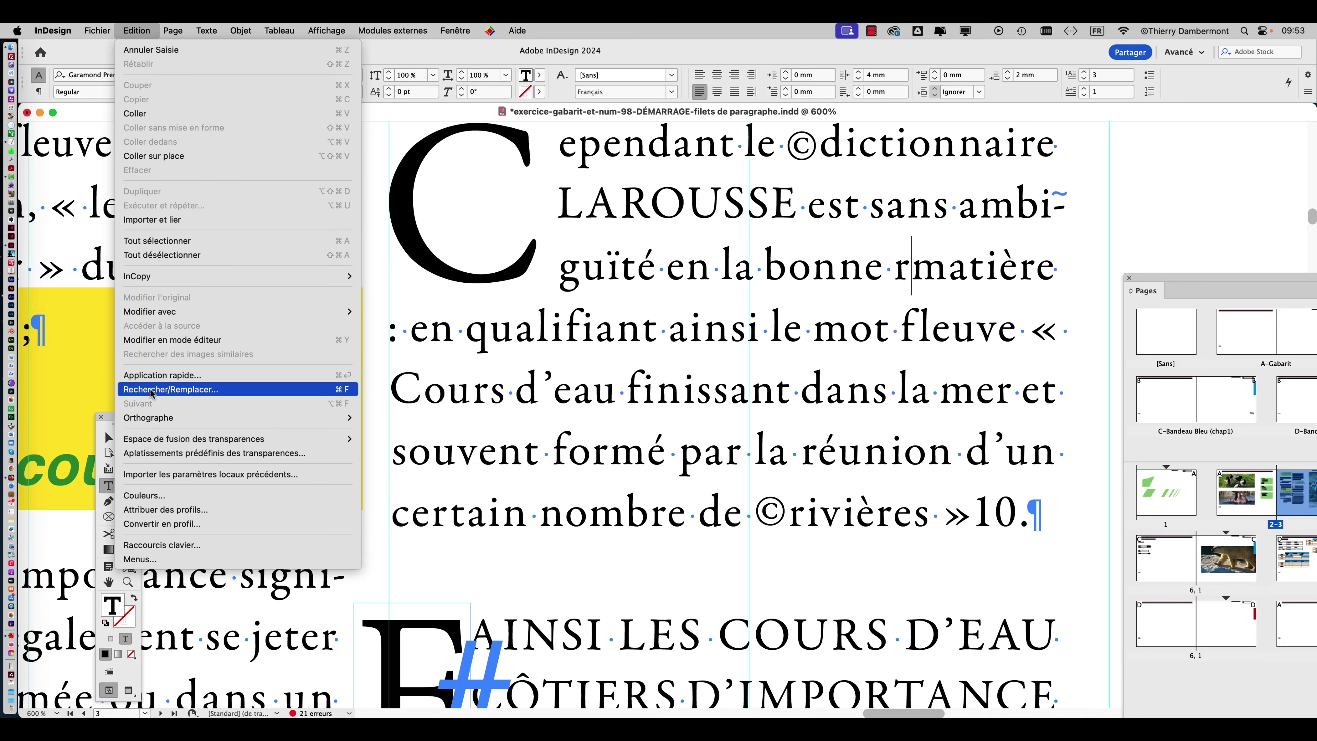
- Open Find/Replace, set the search scope to Document and enter a space followed by a colon as the search text
left_click(152, 390)
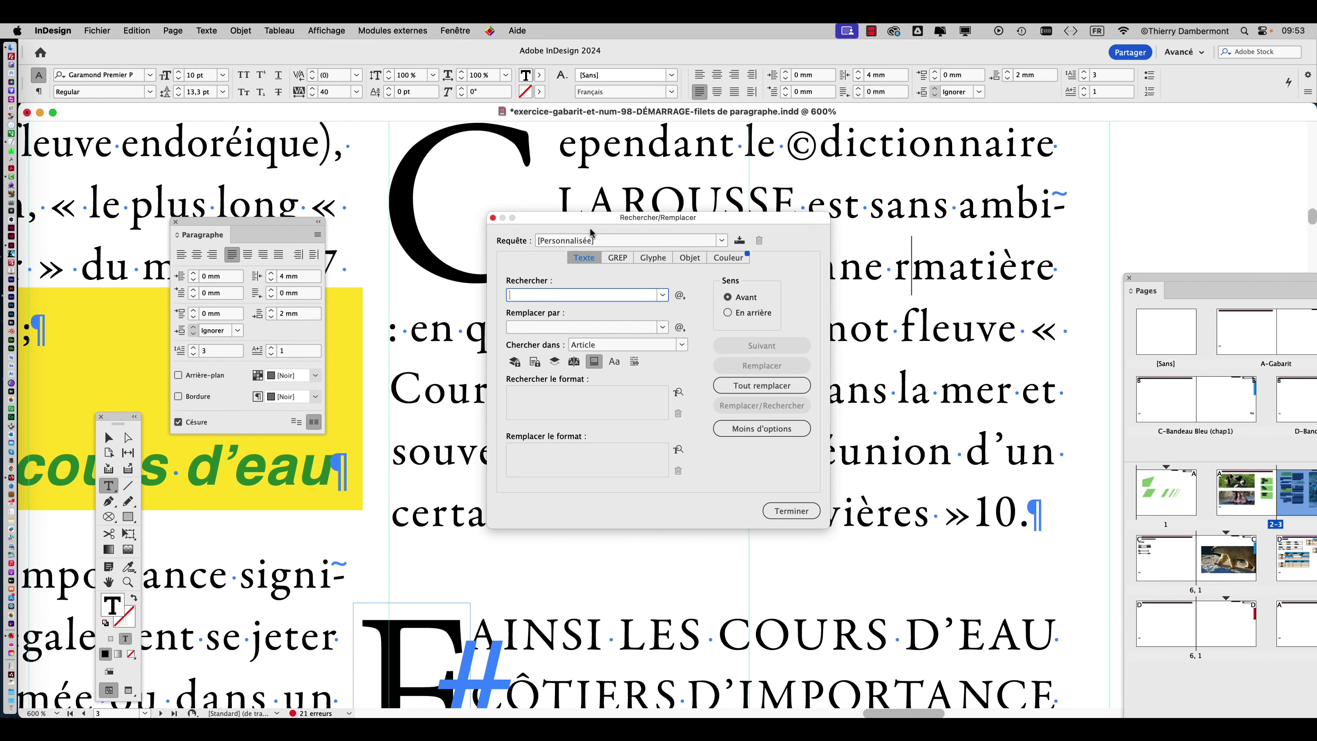
left_click_drag(590, 221, 870, 125)
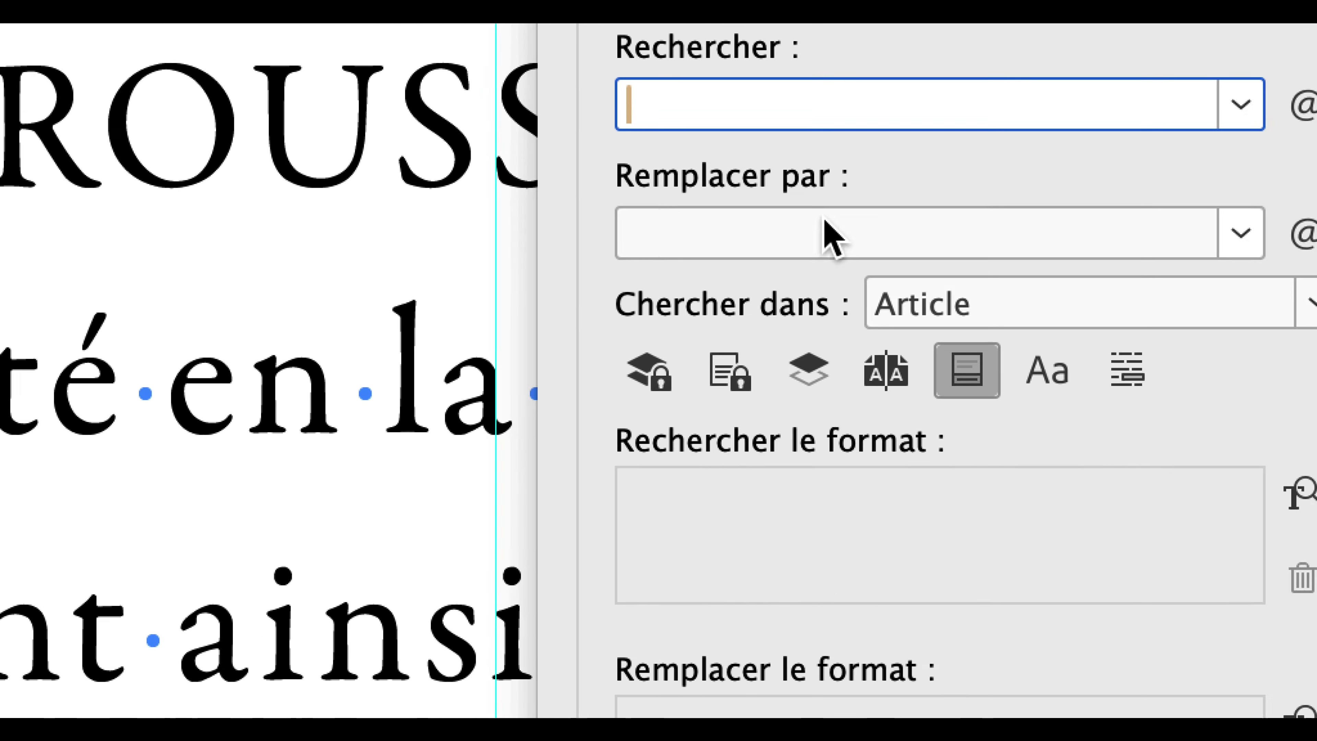
left_click(861, 248)
left_click(882, 318)
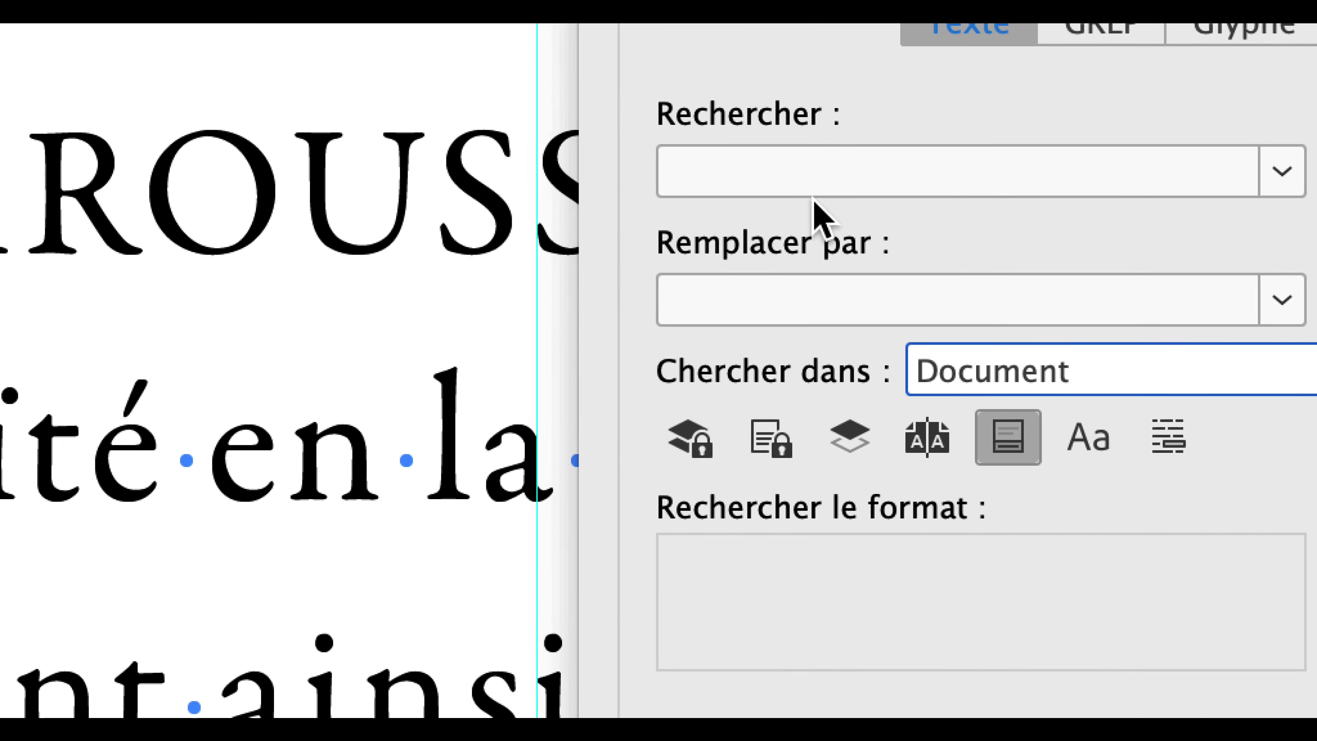
left_click(687, 132)
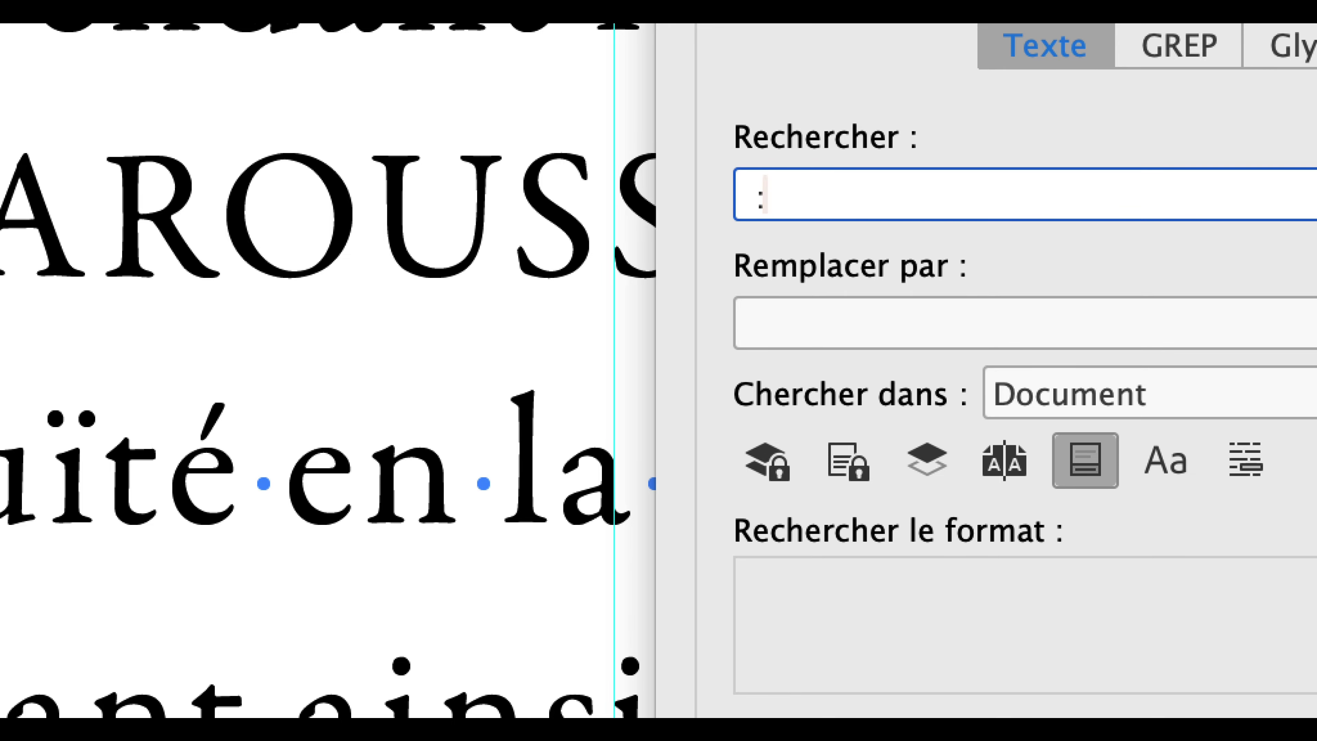
- Replace all matches in the document with a non-breaking space followed by a colon (^S:)
left_click(781, 334)
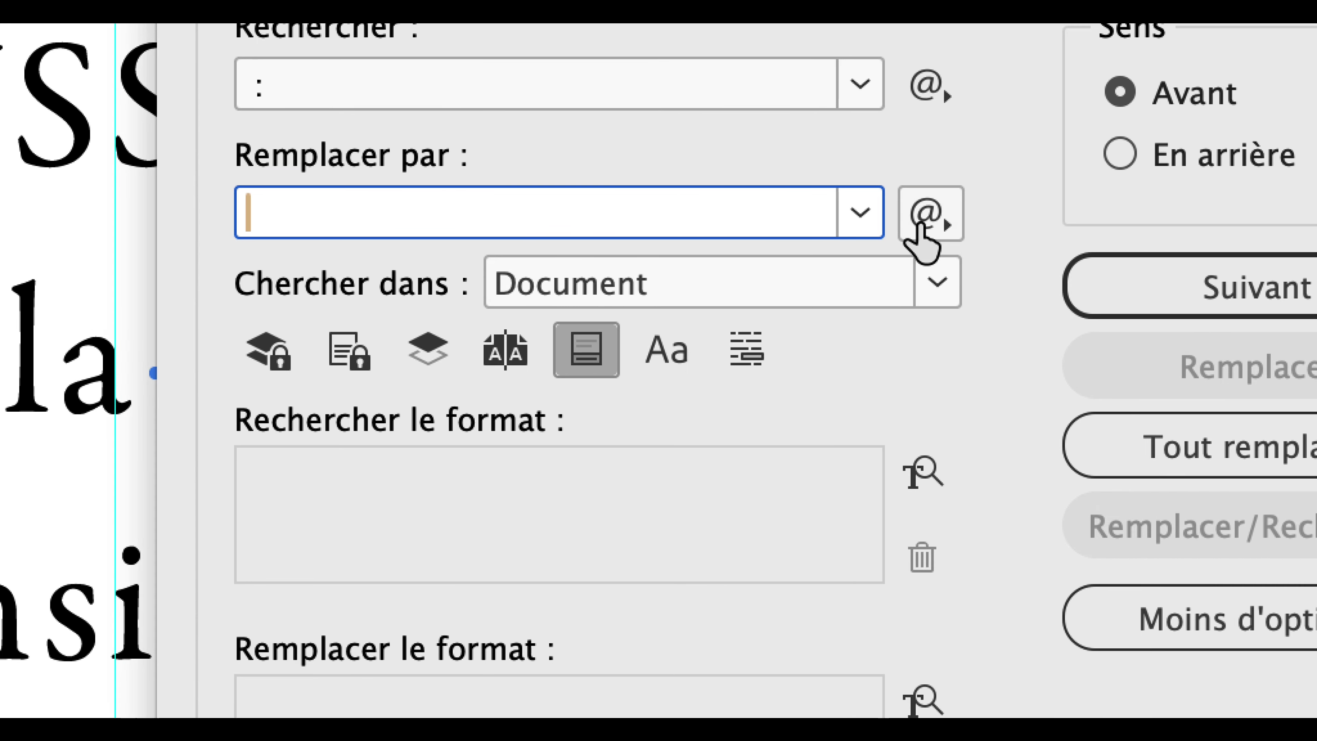
left_click(923, 223)
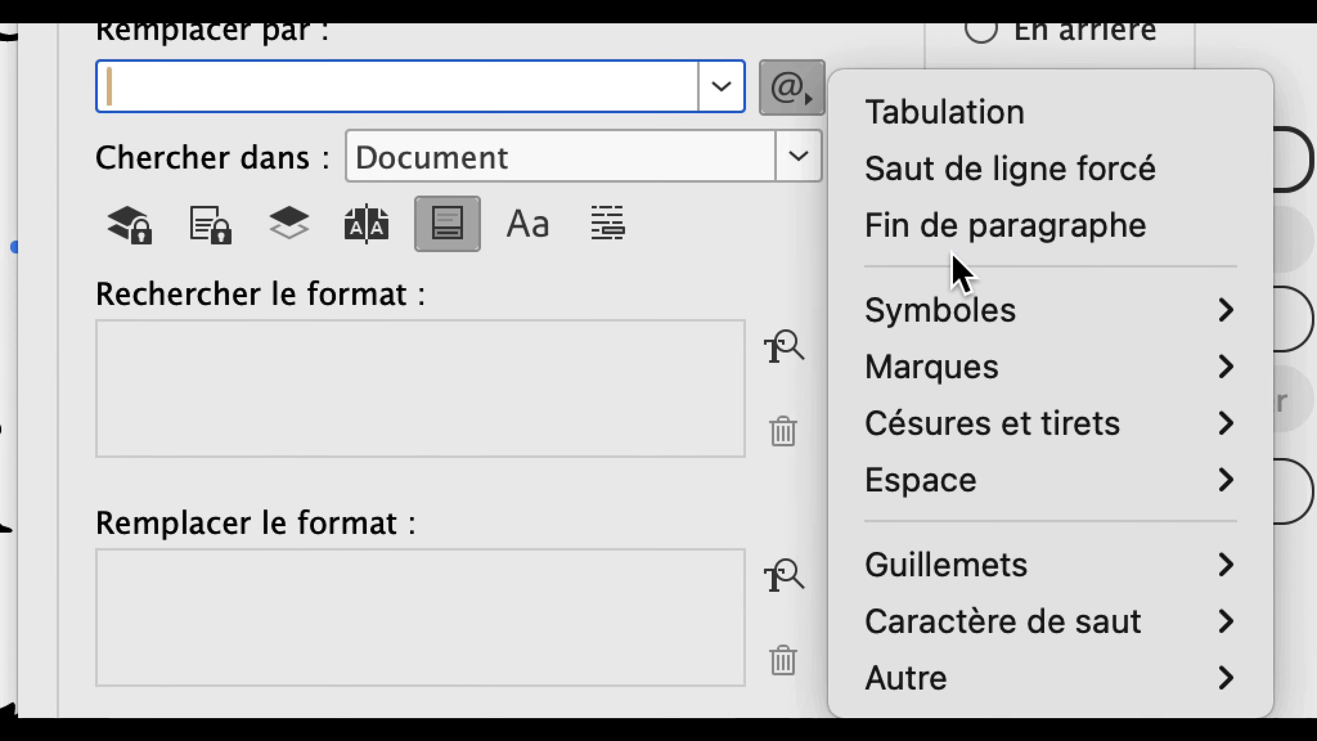
mouse_move(958, 358)
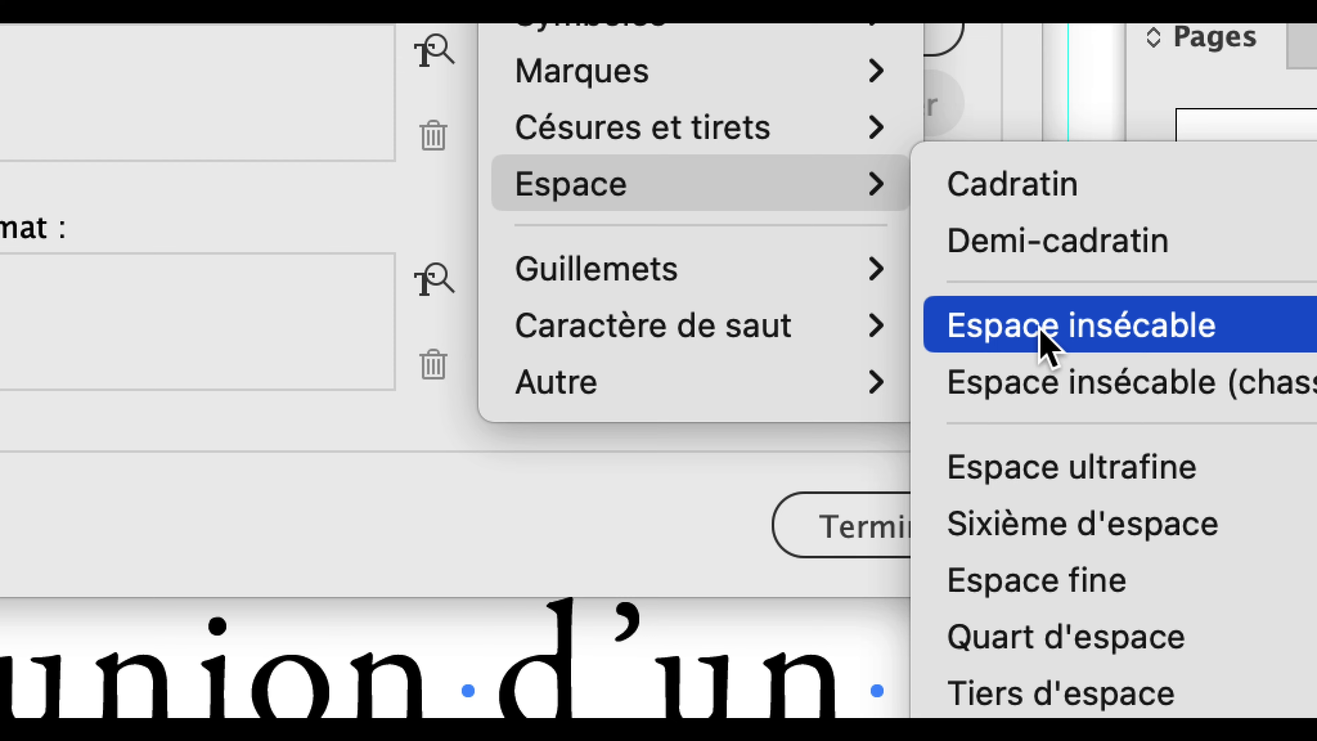
left_click(1041, 332)
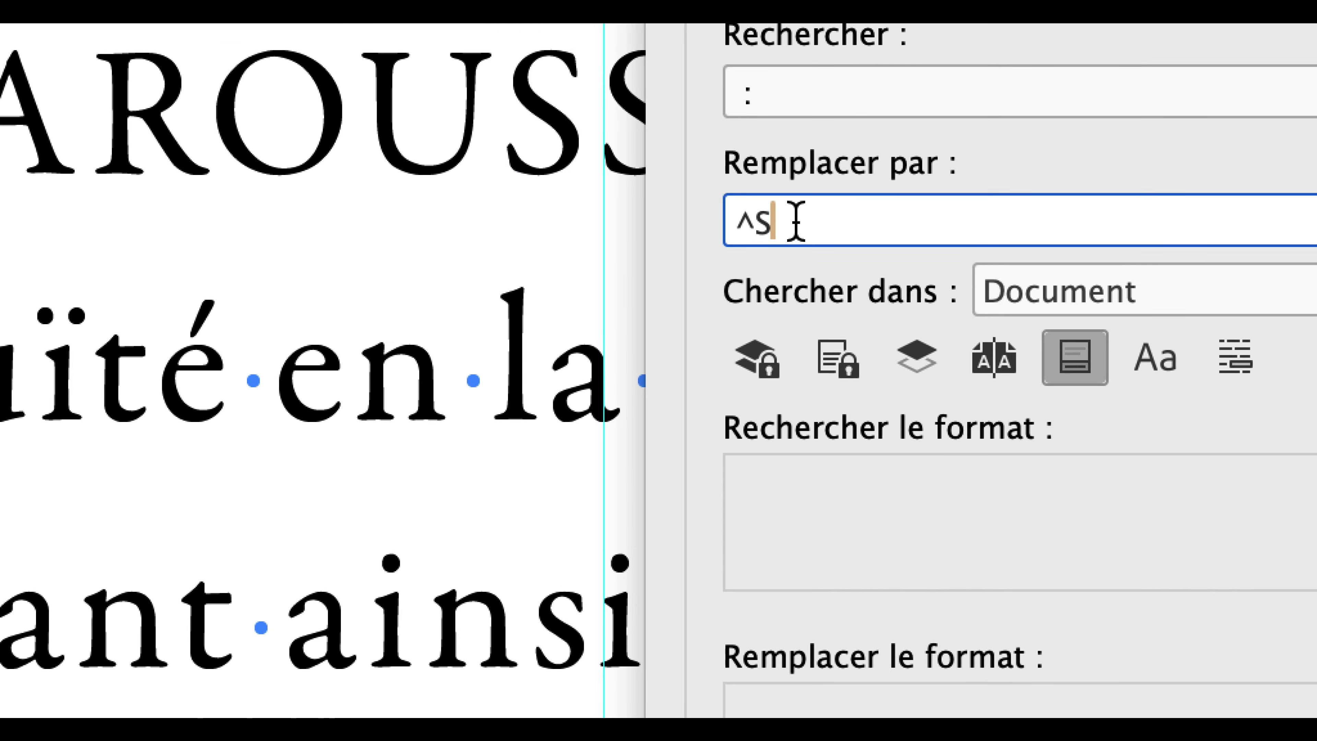
type(":")
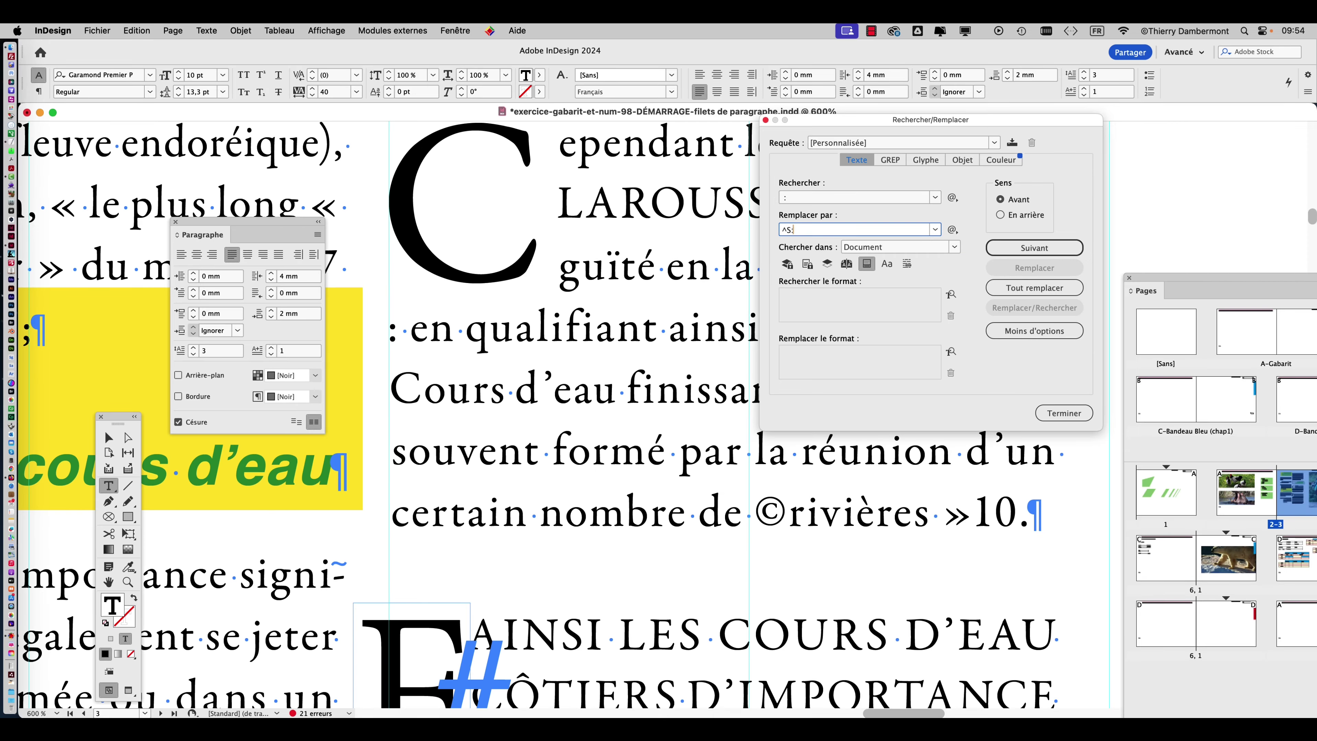
left_click(1050, 288)
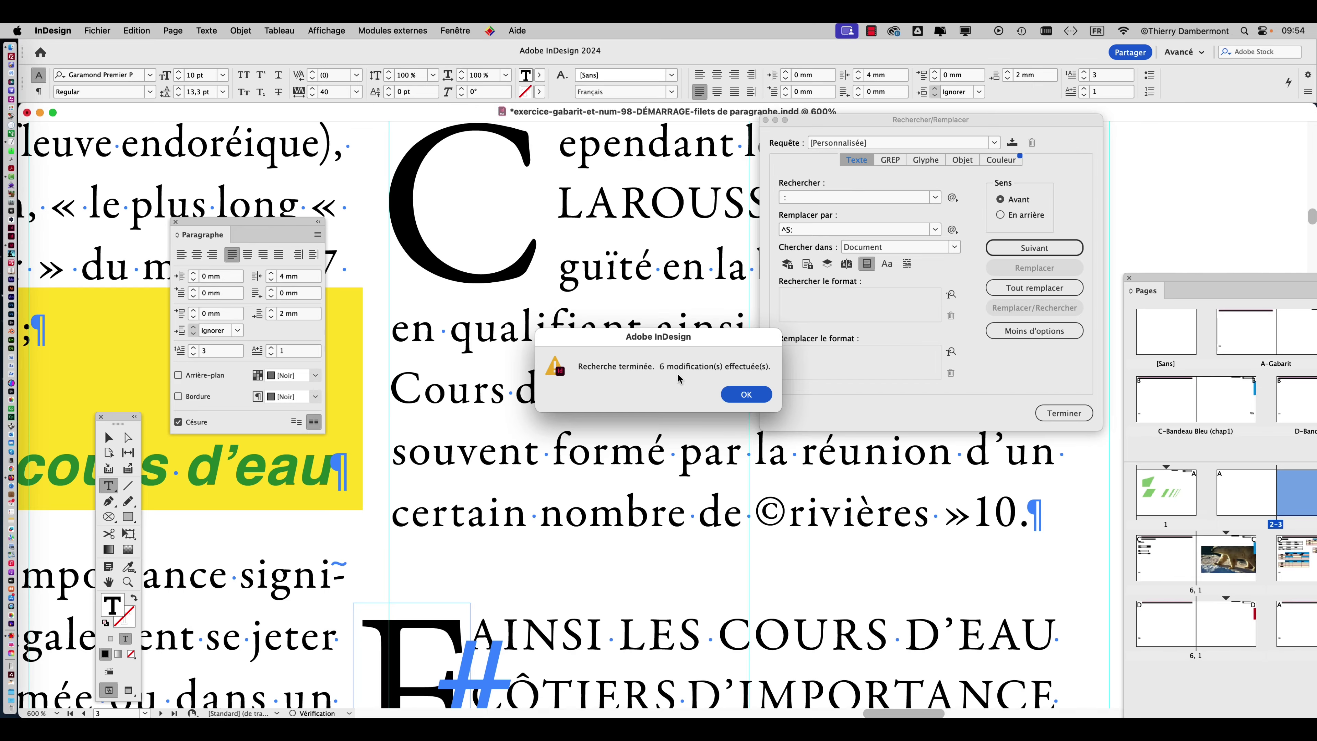
left_click(745, 395)
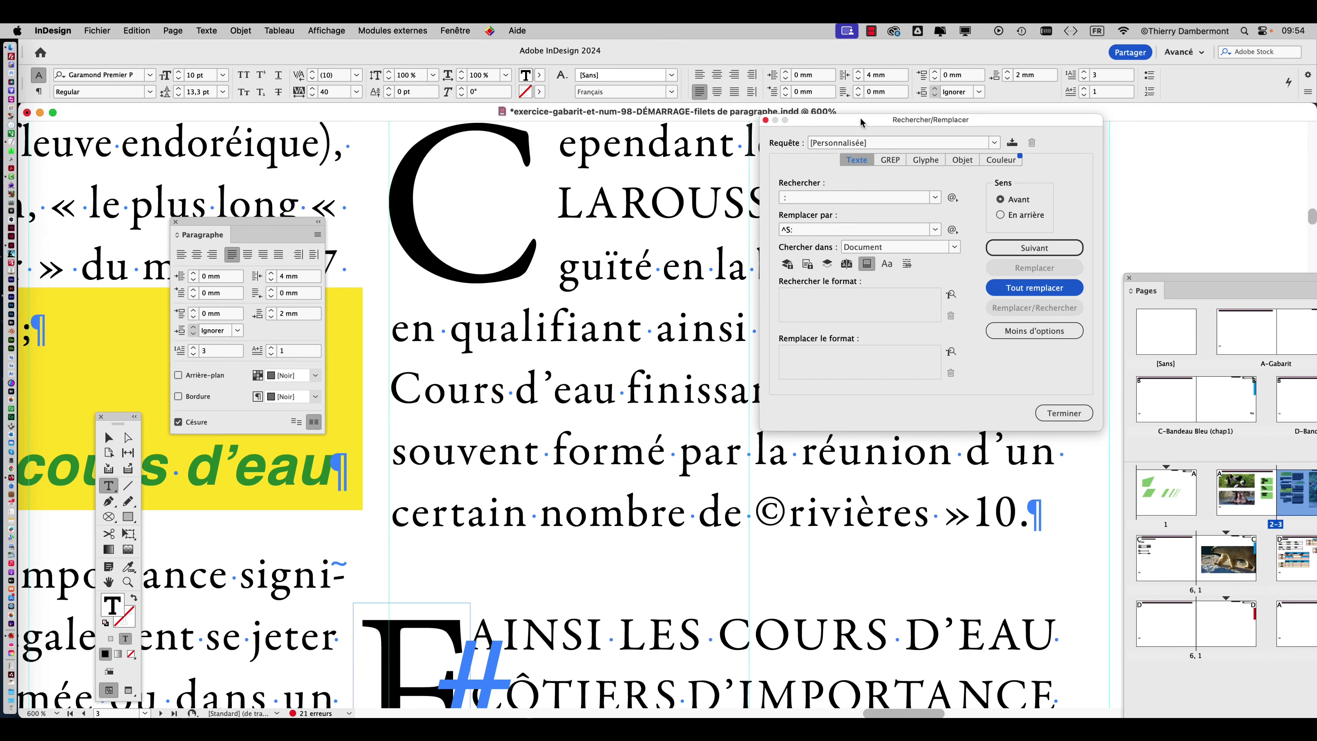
- Examine the space character inserted before the colon after "rmatière"
left_click_drag(844, 126, 902, 419)
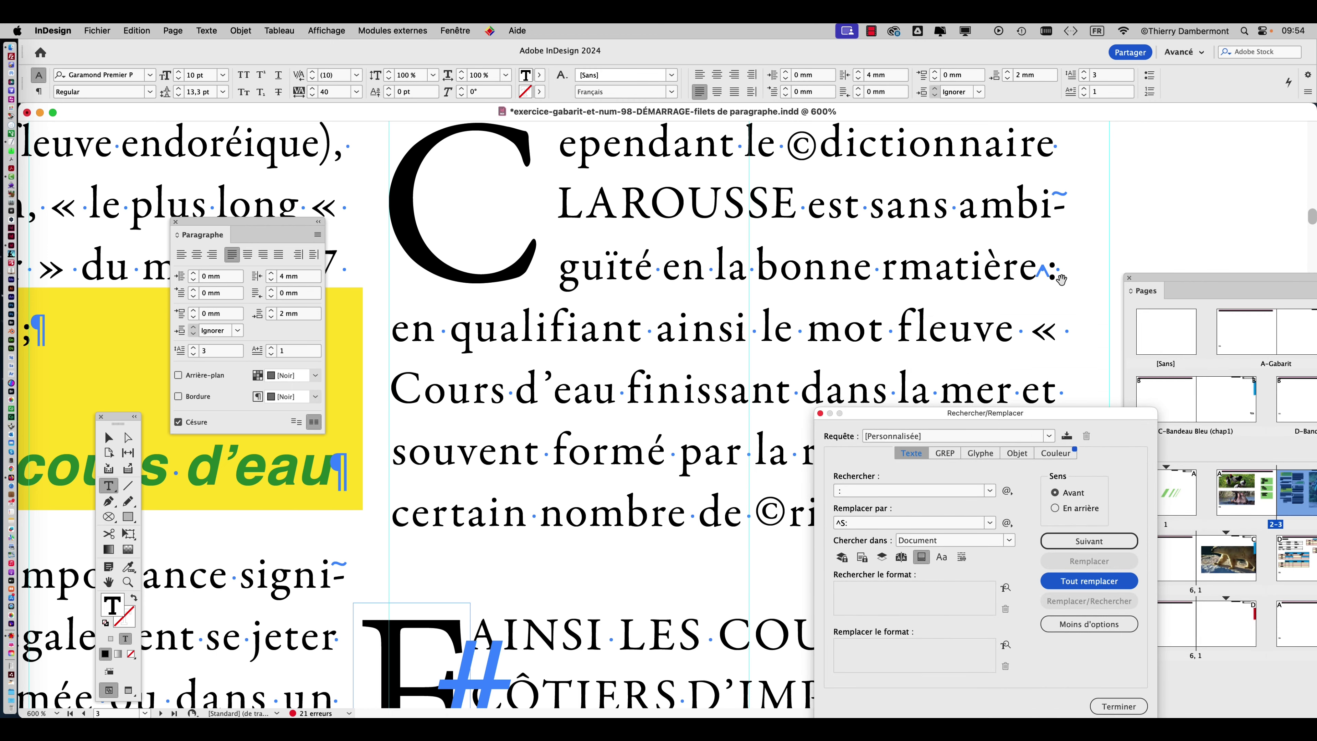
scroll(1040, 278, "up", 5)
double_click(974, 248)
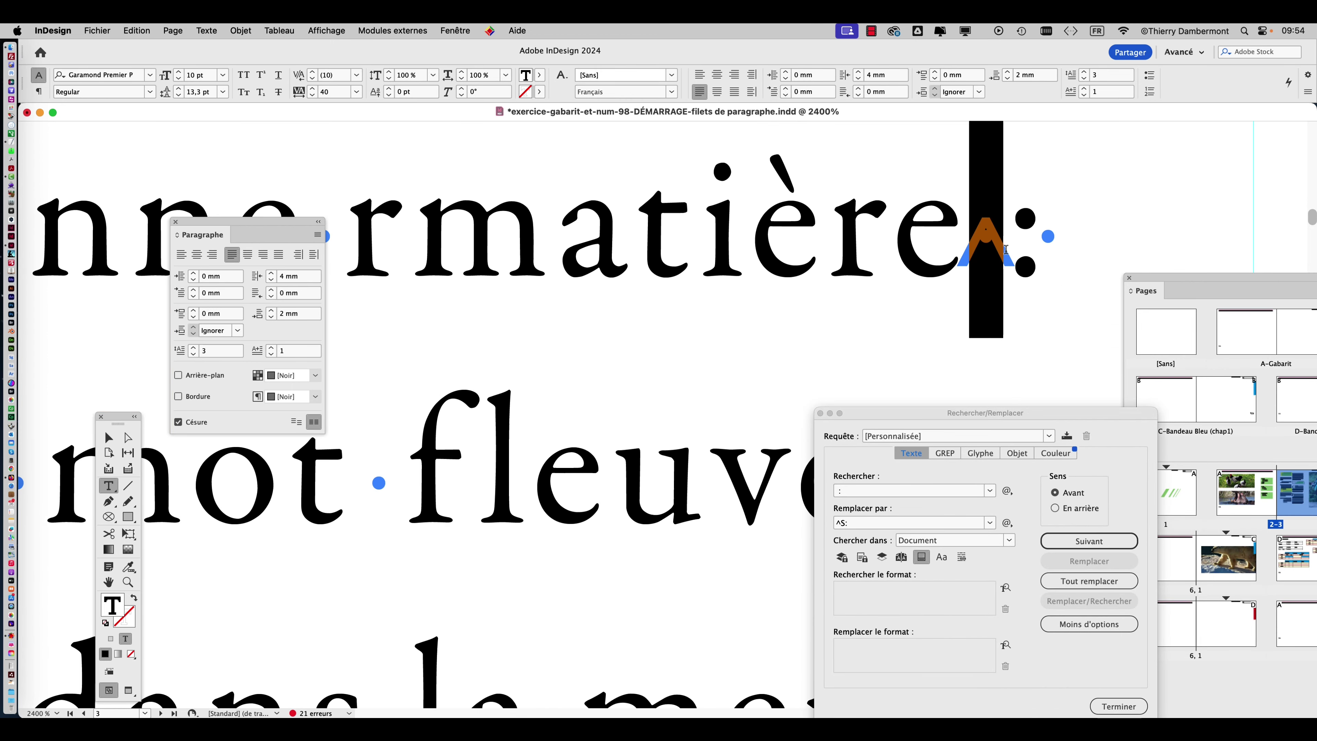
left_click(982, 270)
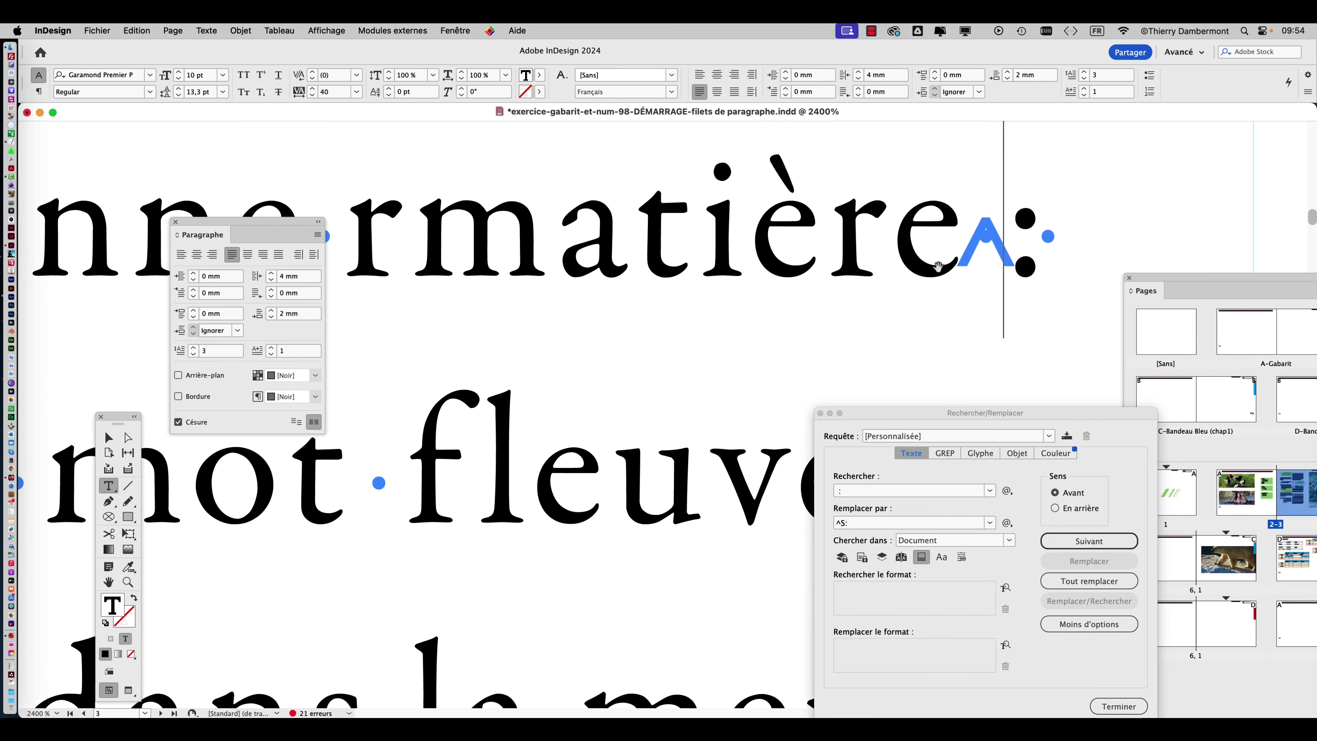
scroll(981, 271, "down", 5)
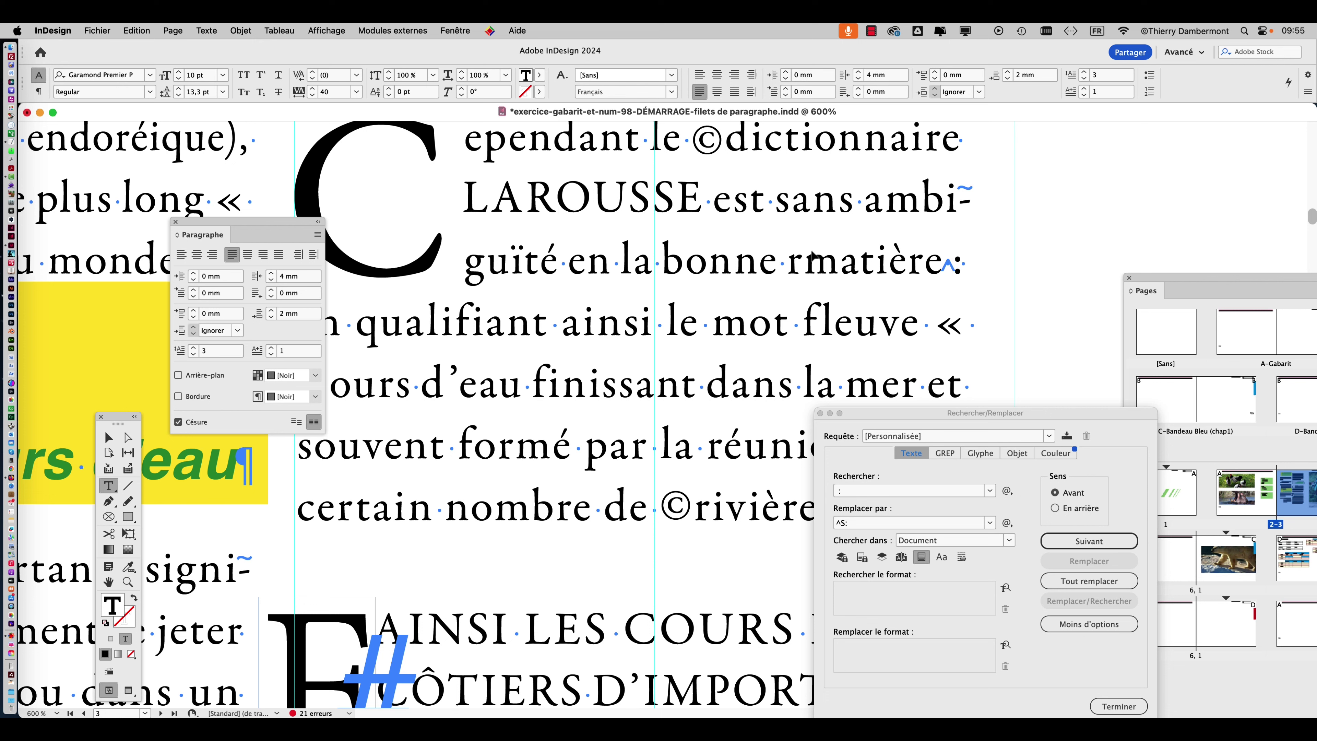
- Close Find/Replace and add a colon after the space following "qualifiant" and another directly after "Cours d'eau"
left_click_drag(292, 240, 189, 195)
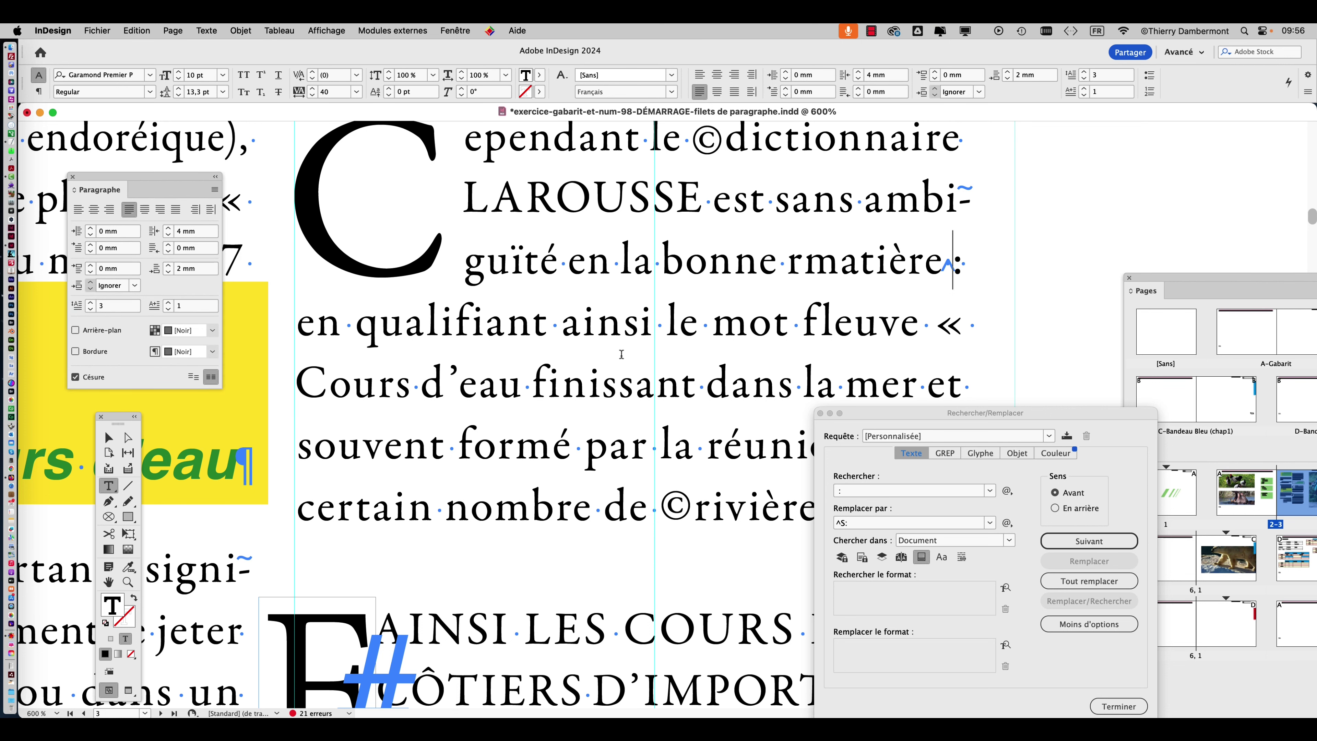
left_click(821, 412)
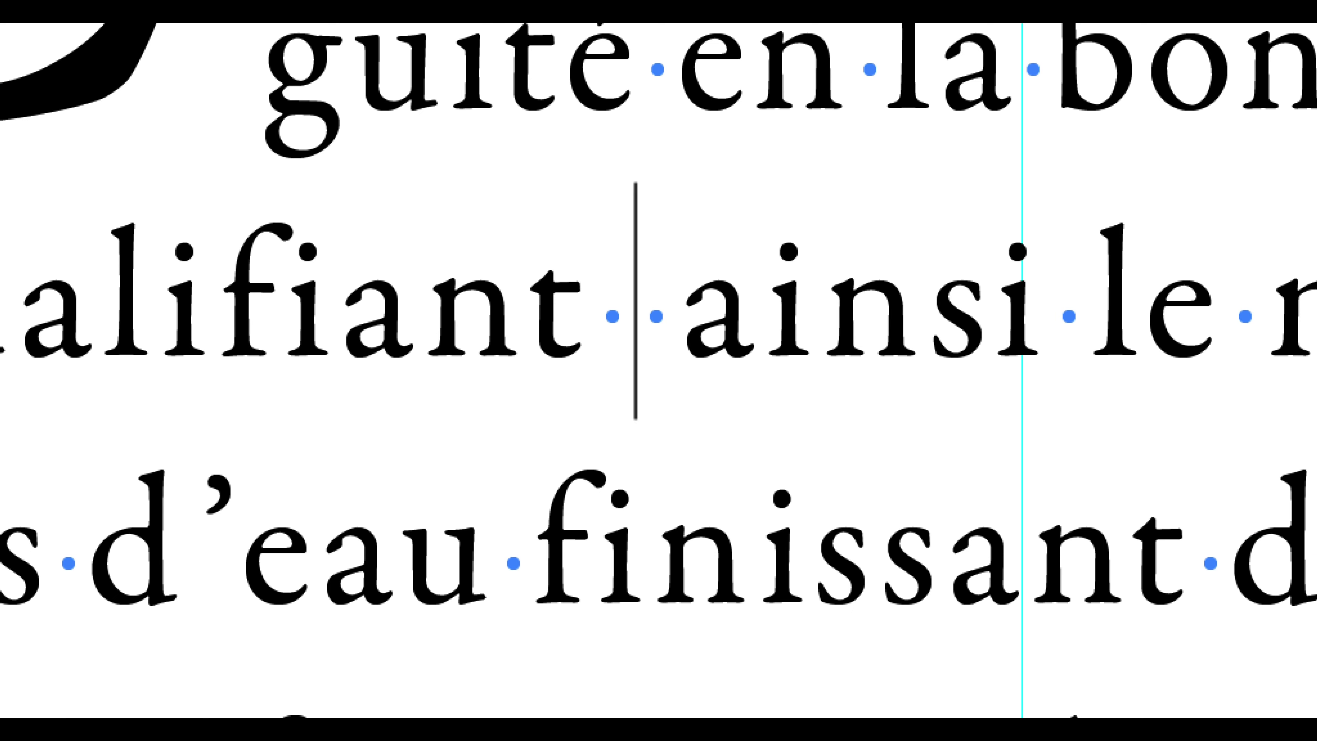
type(":")
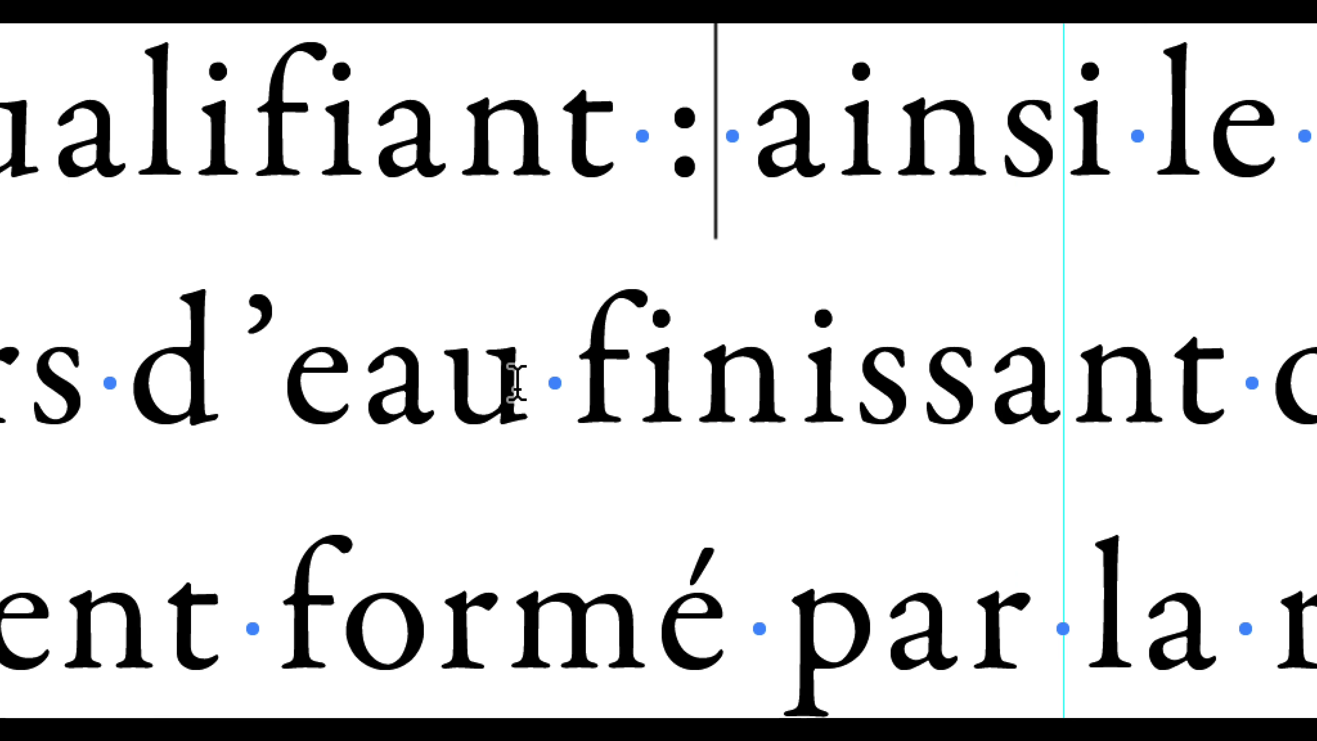
left_click(518, 388)
type(":")
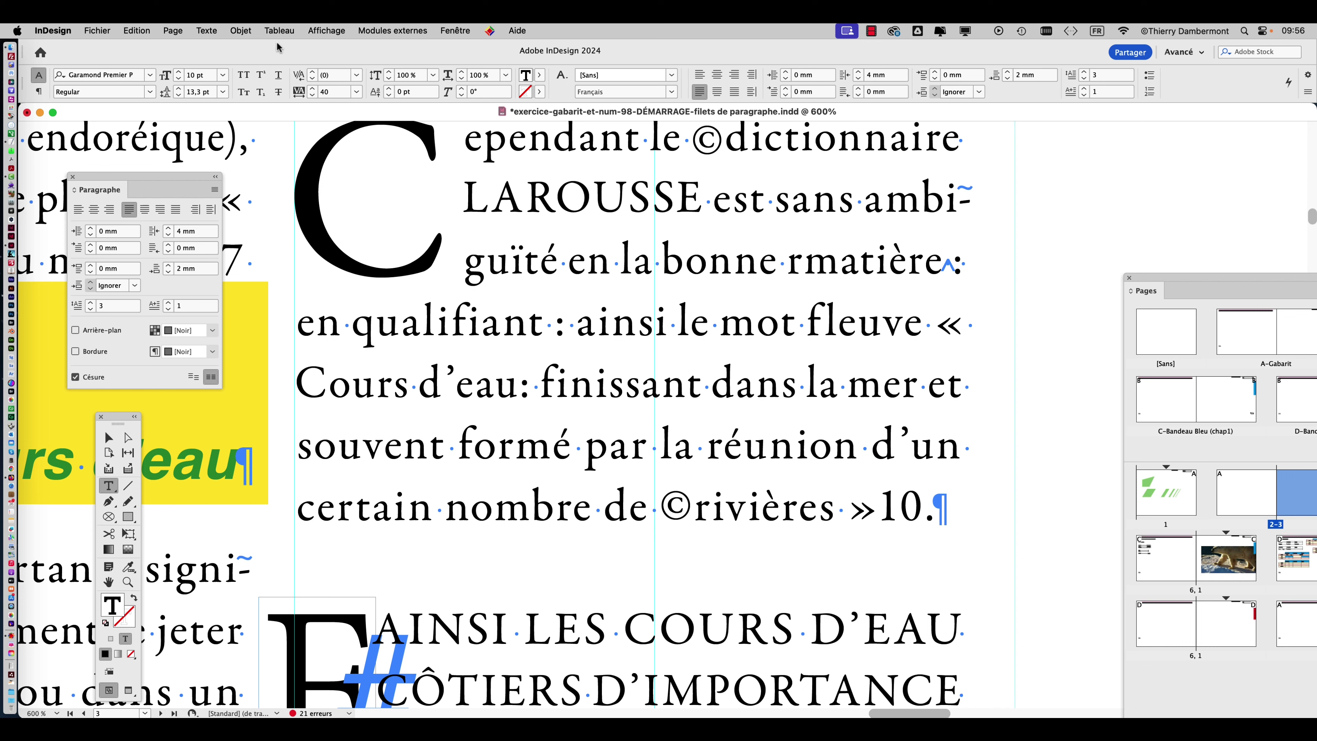
- Reopen Find/Replace, replace every colon in the document with a space followed by a colon, and close the dialog
left_click(137, 30)
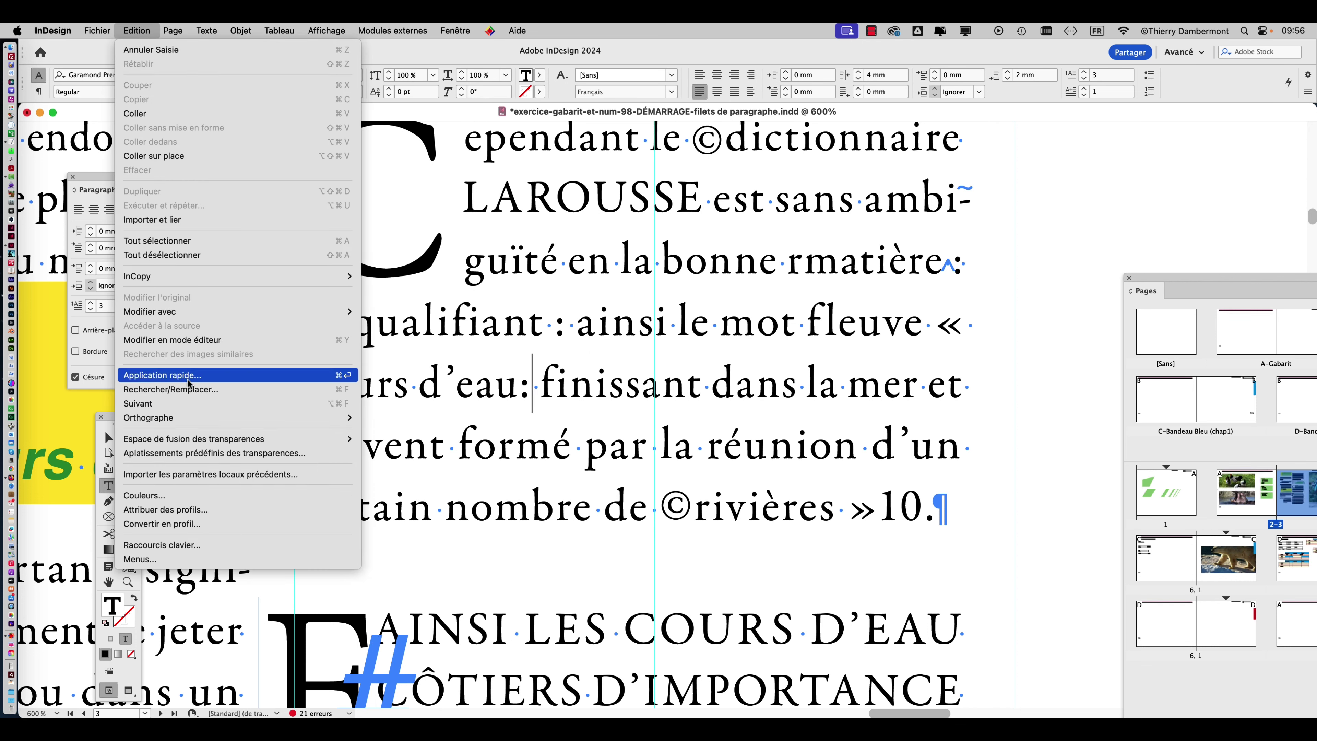
left_click(170, 389)
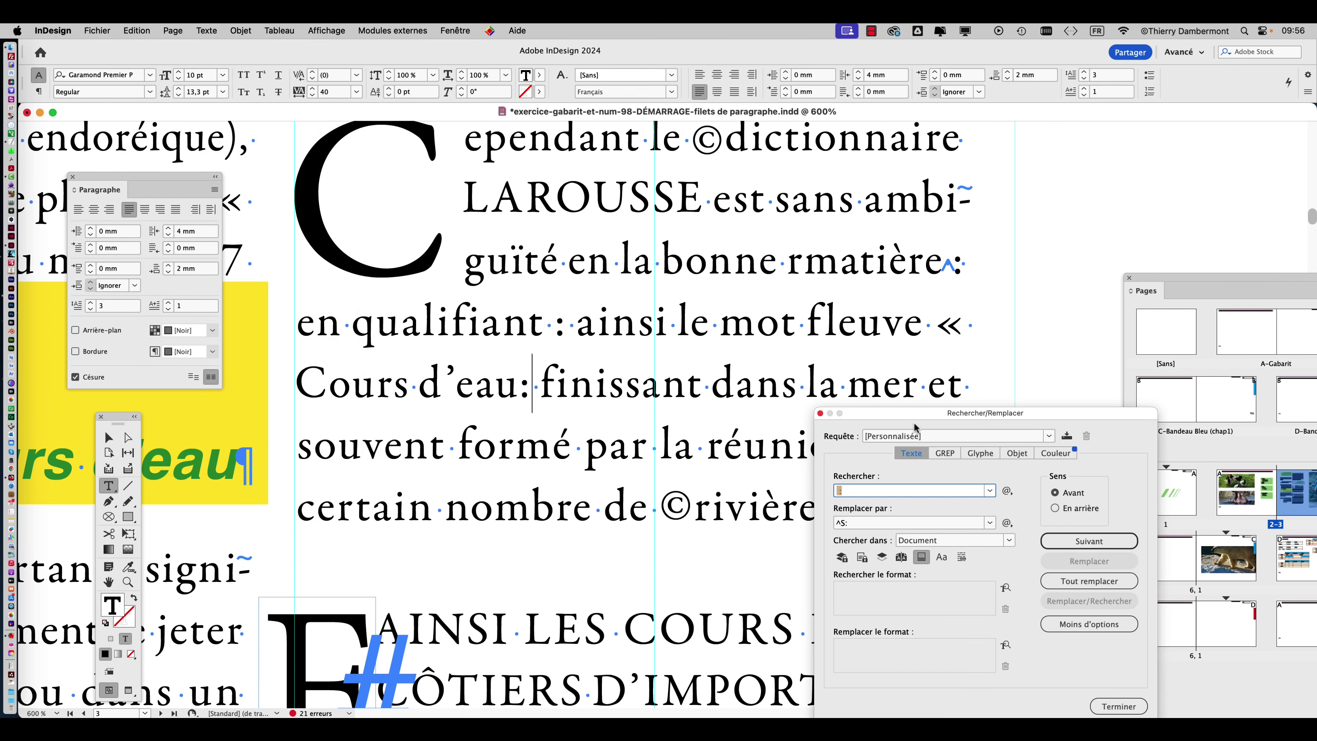
left_click_drag(871, 419, 842, 224)
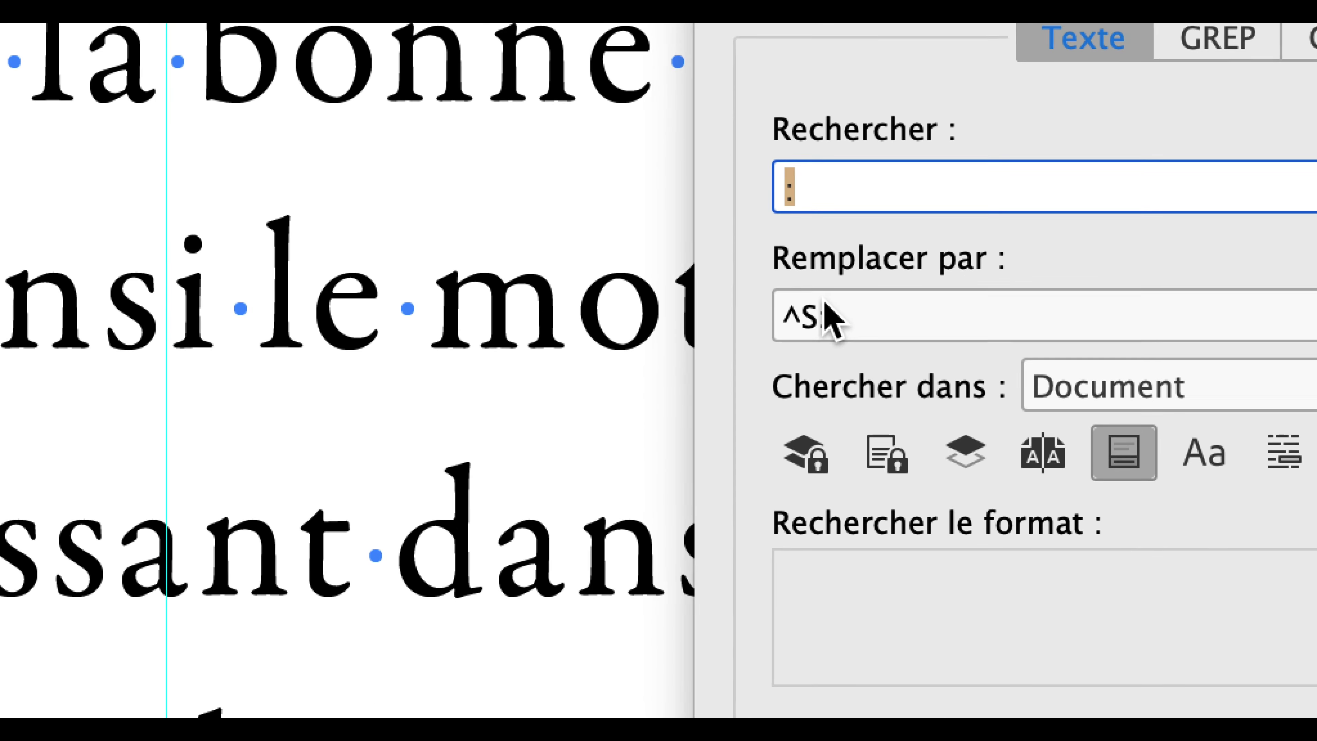
left_click(825, 402)
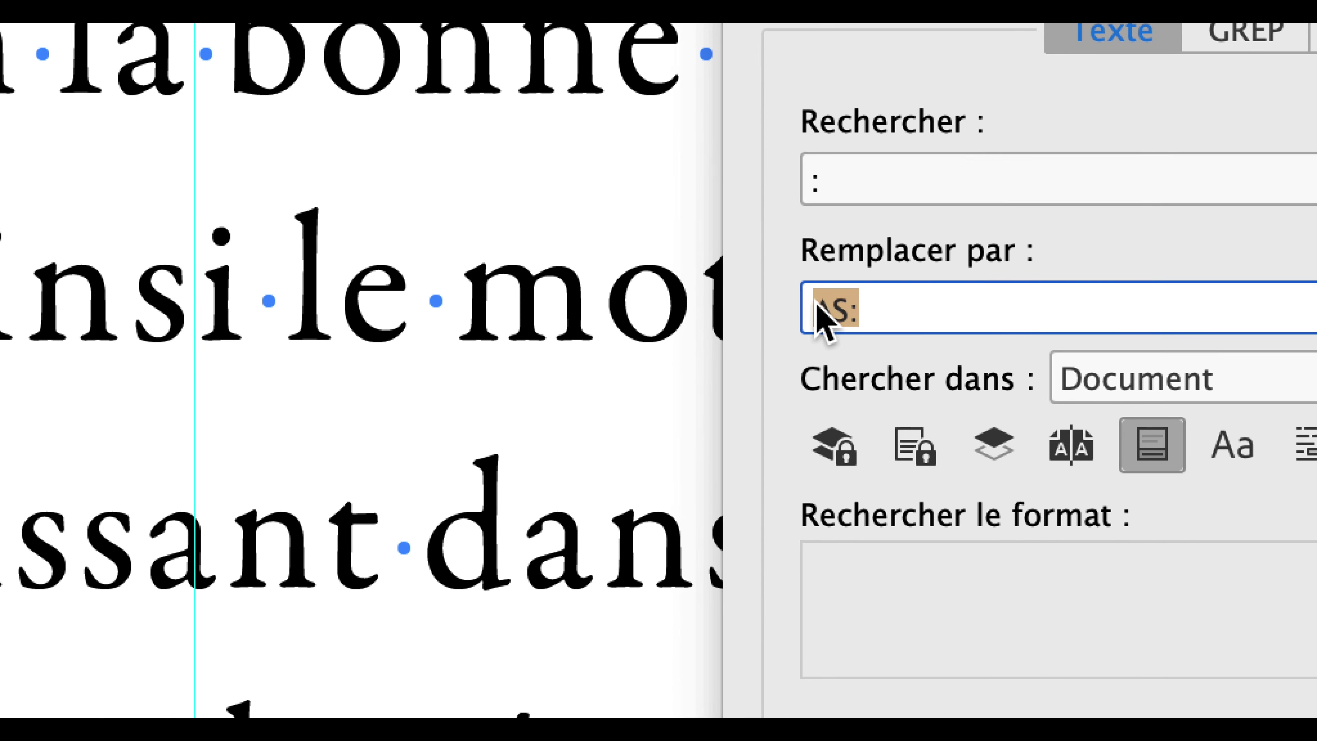
key("BackSpace")
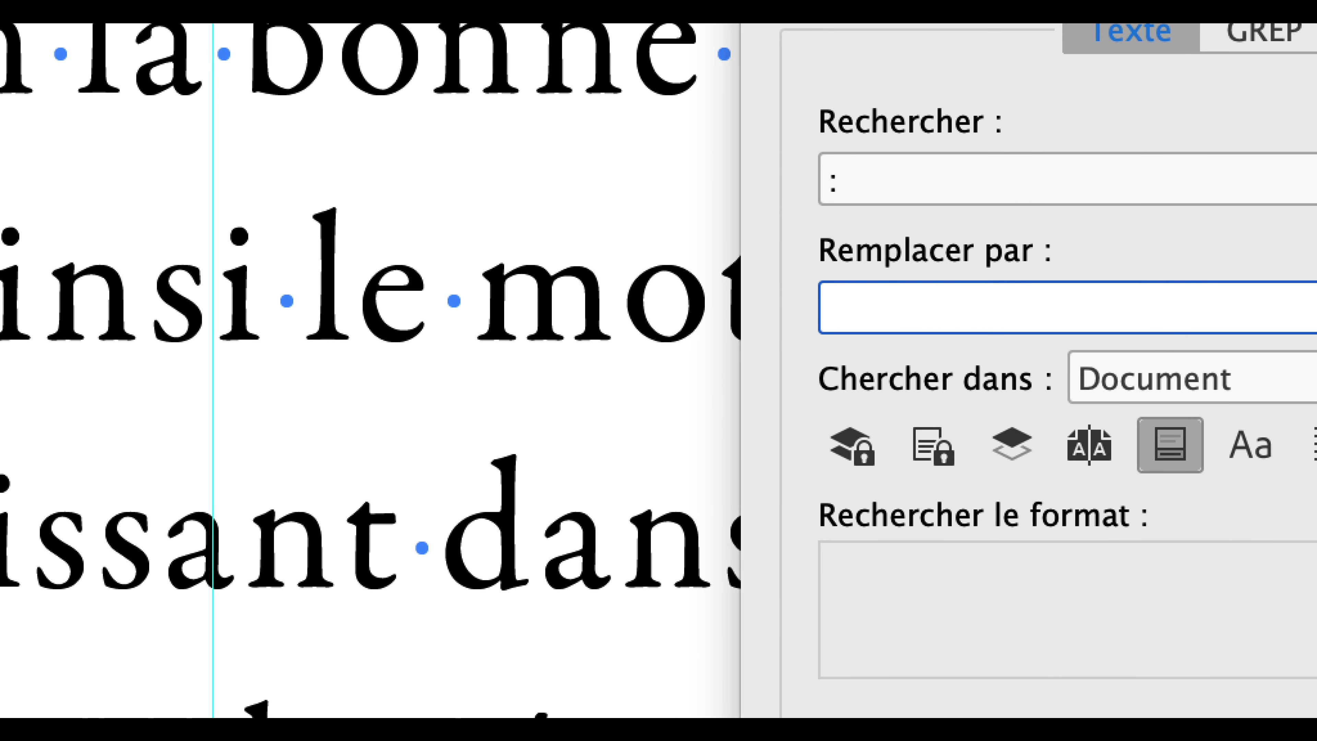
type(":")
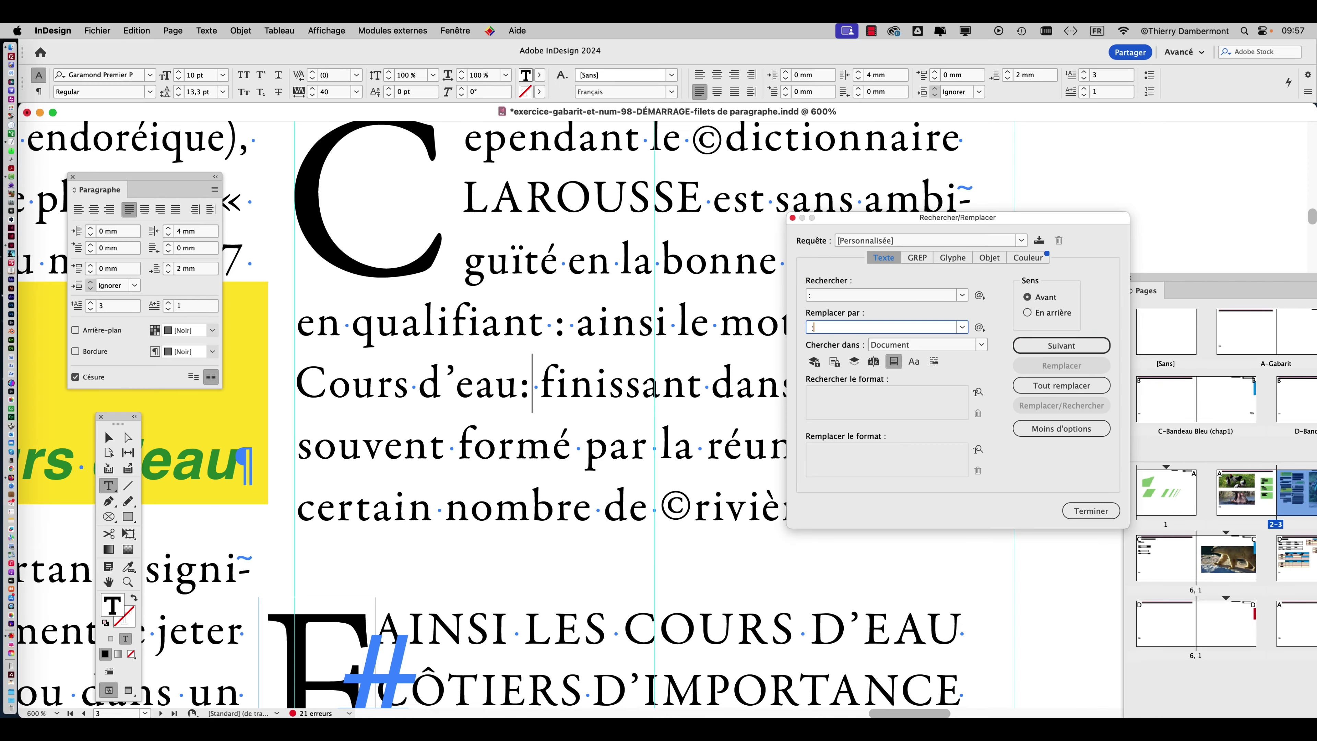
left_click(1068, 386)
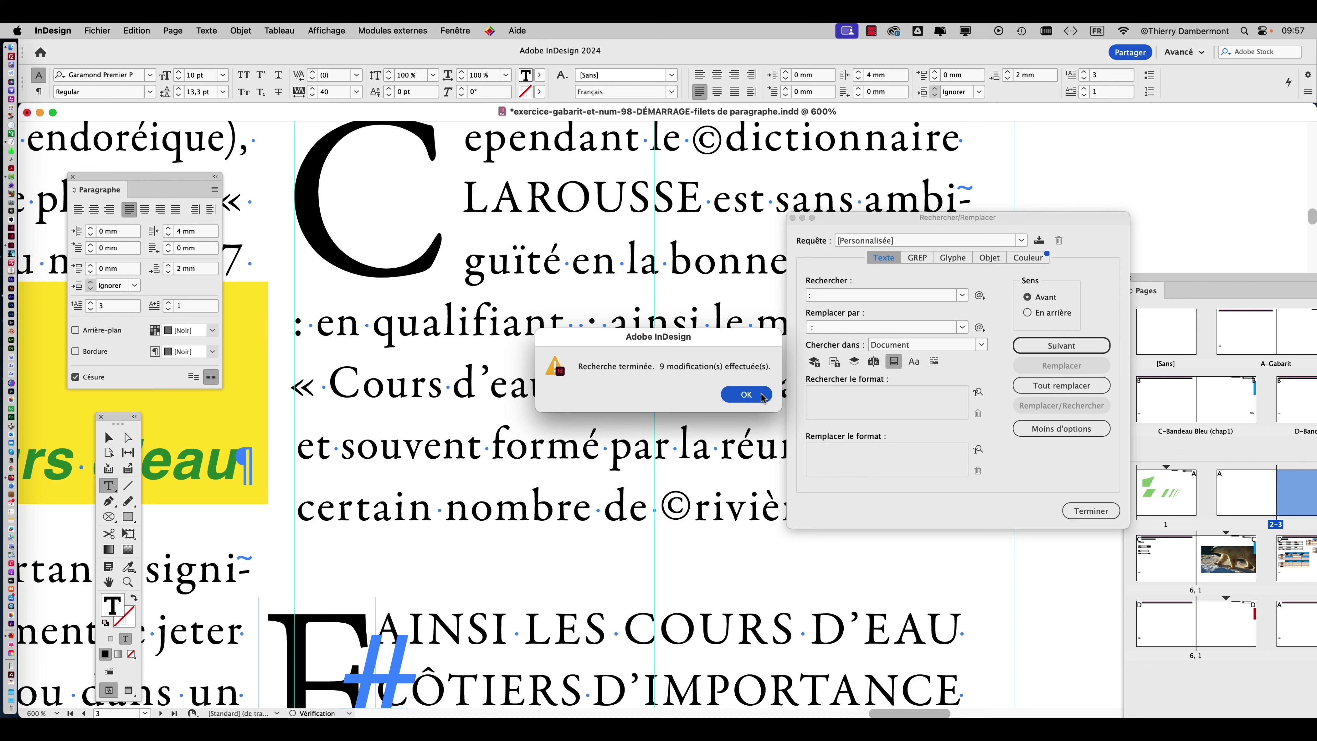
left_click(762, 394)
left_click(1089, 510)
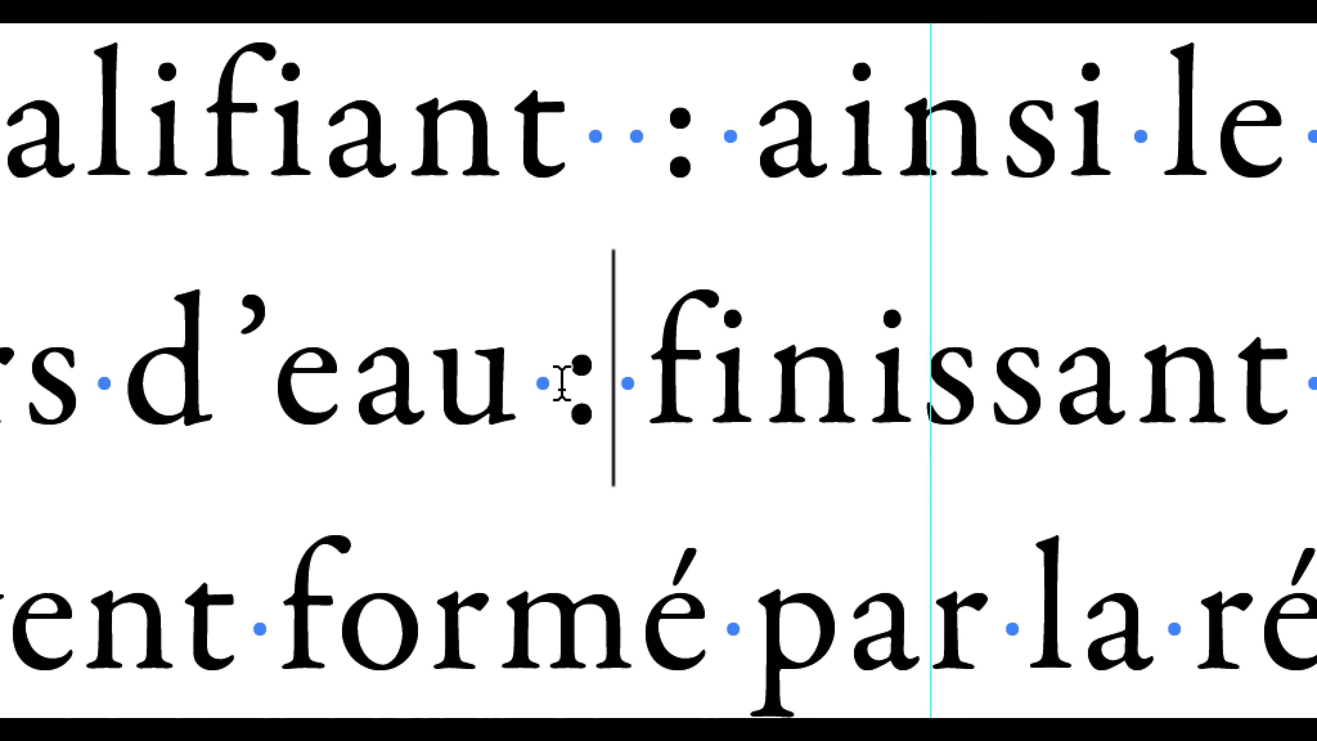
- Check the spaces before the colons after "Cours d'eau" and "qualifiant"
left_click_drag(567, 382, 511, 382)
left_click(519, 383)
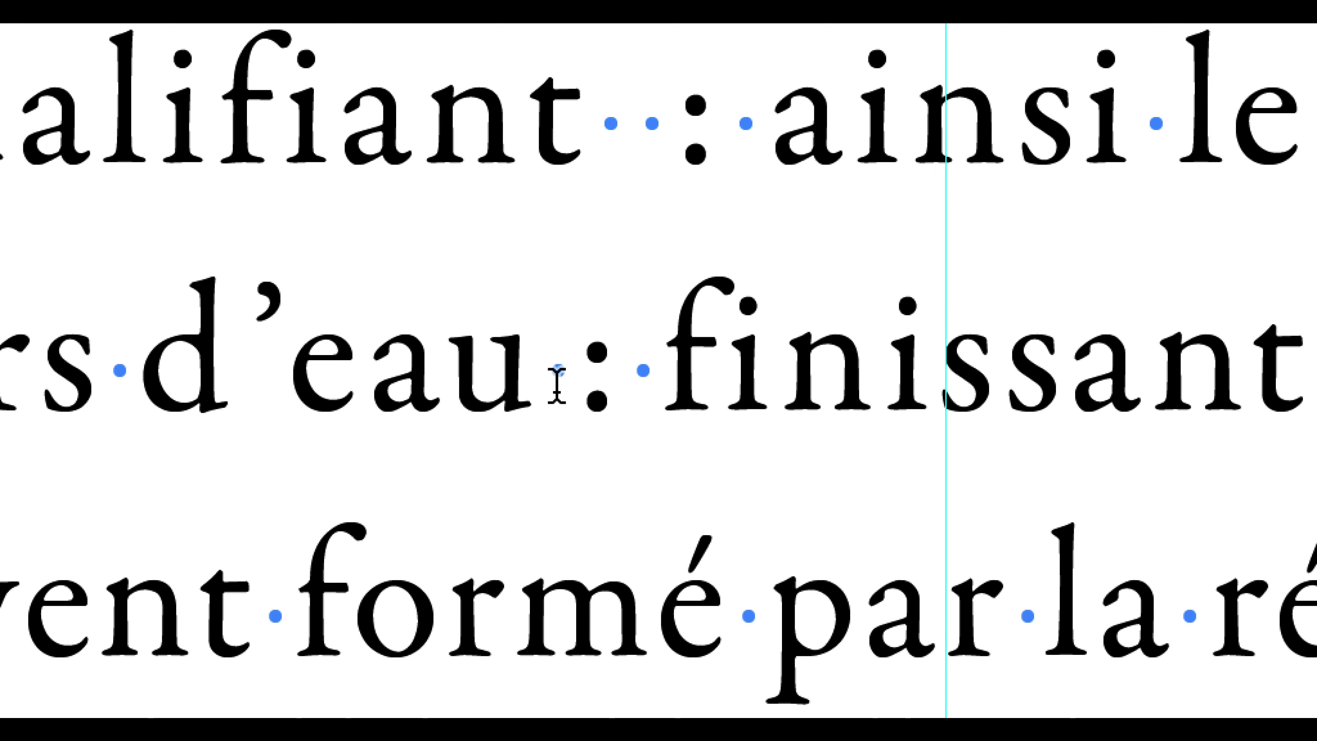
left_click_drag(562, 342, 519, 342)
left_click(562, 342)
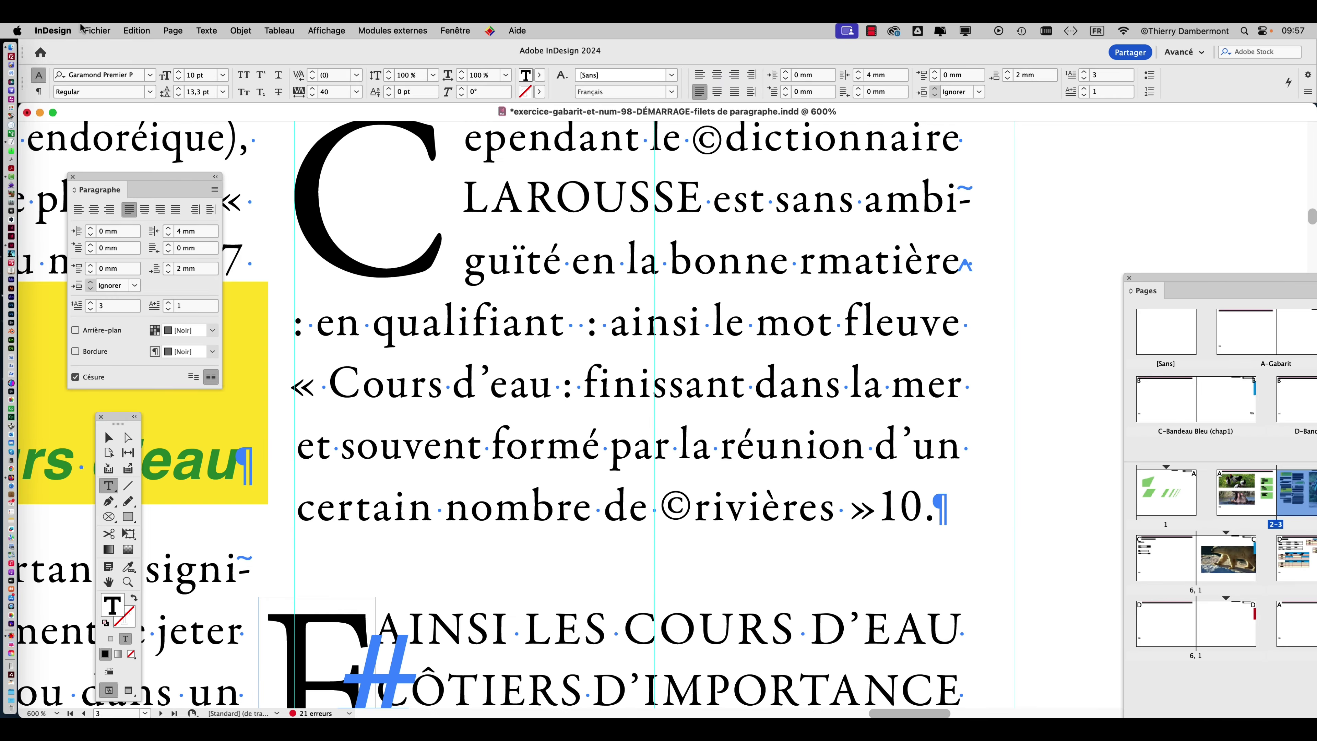
- Reopen Find/Replace, remove the colon from both the search and replacement texts, and look through the saved queries
left_click(130, 30)
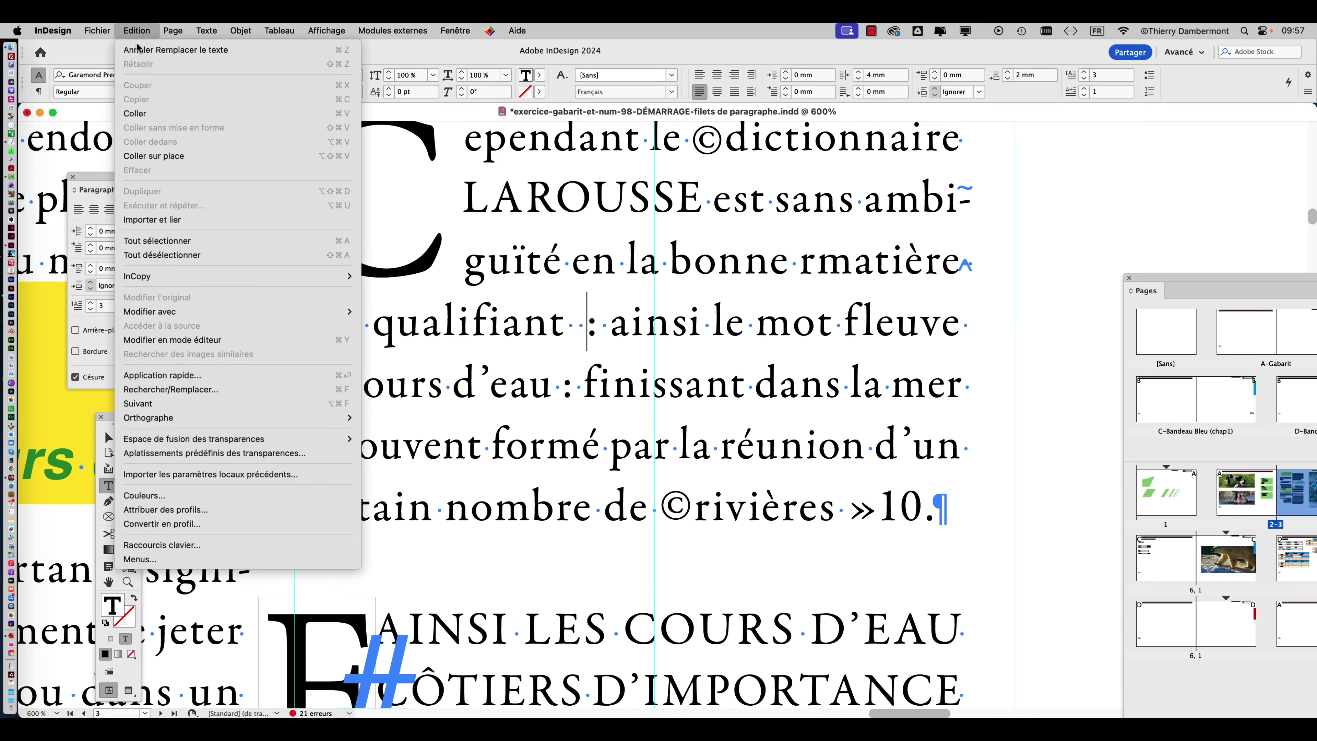
left_click(208, 389)
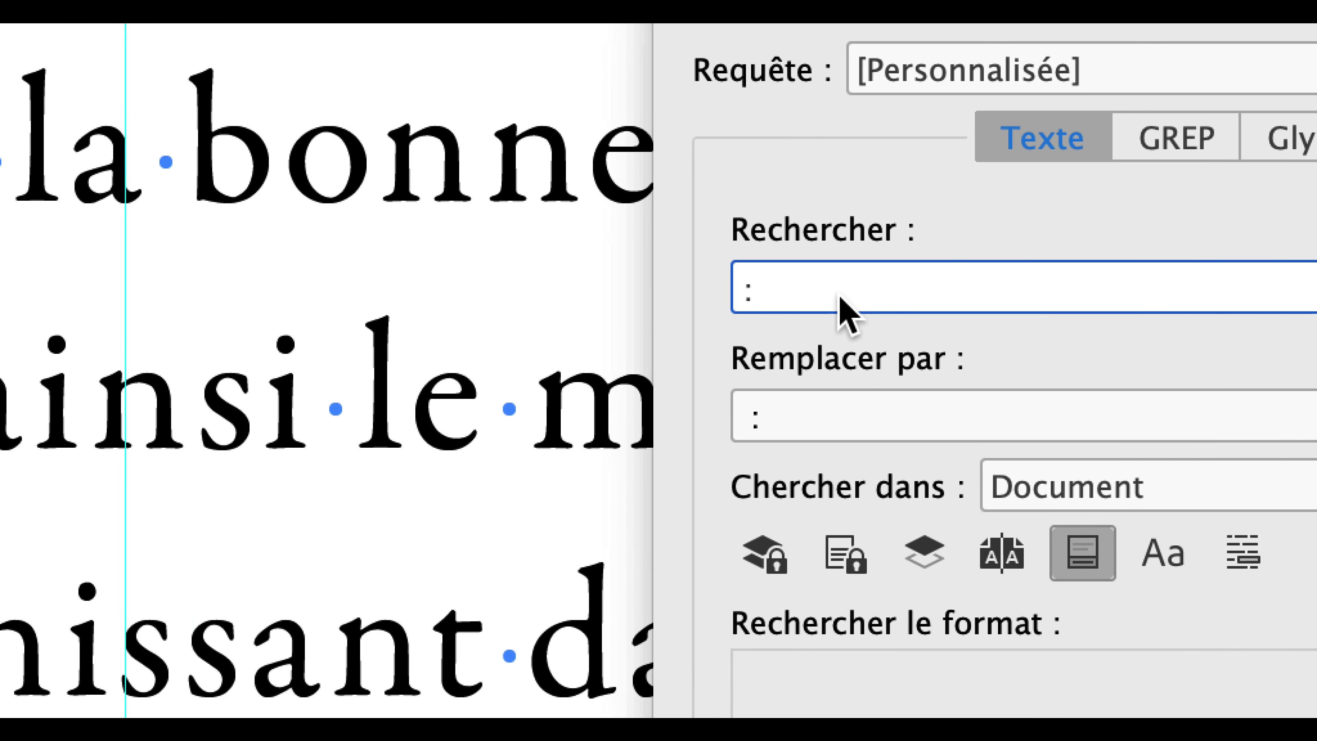
key("BackSpace")
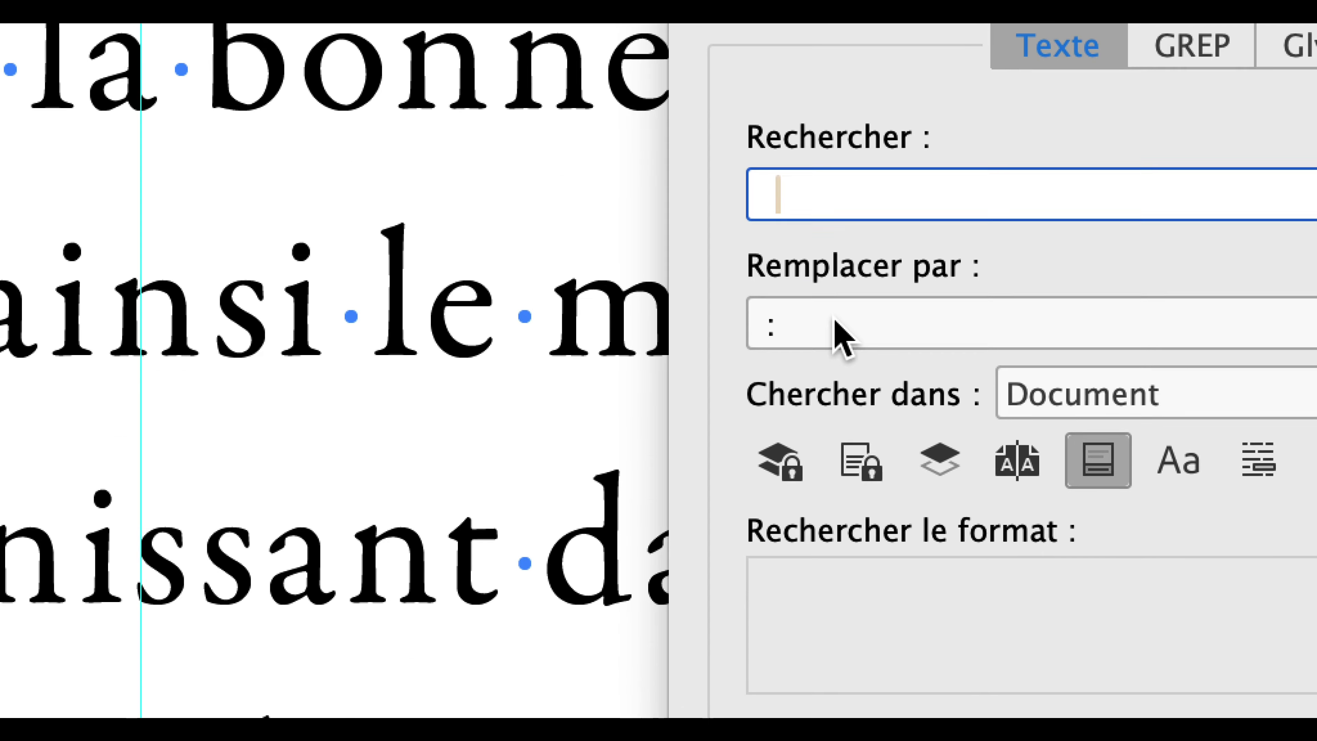
key("Tab")
key("BackSpace")
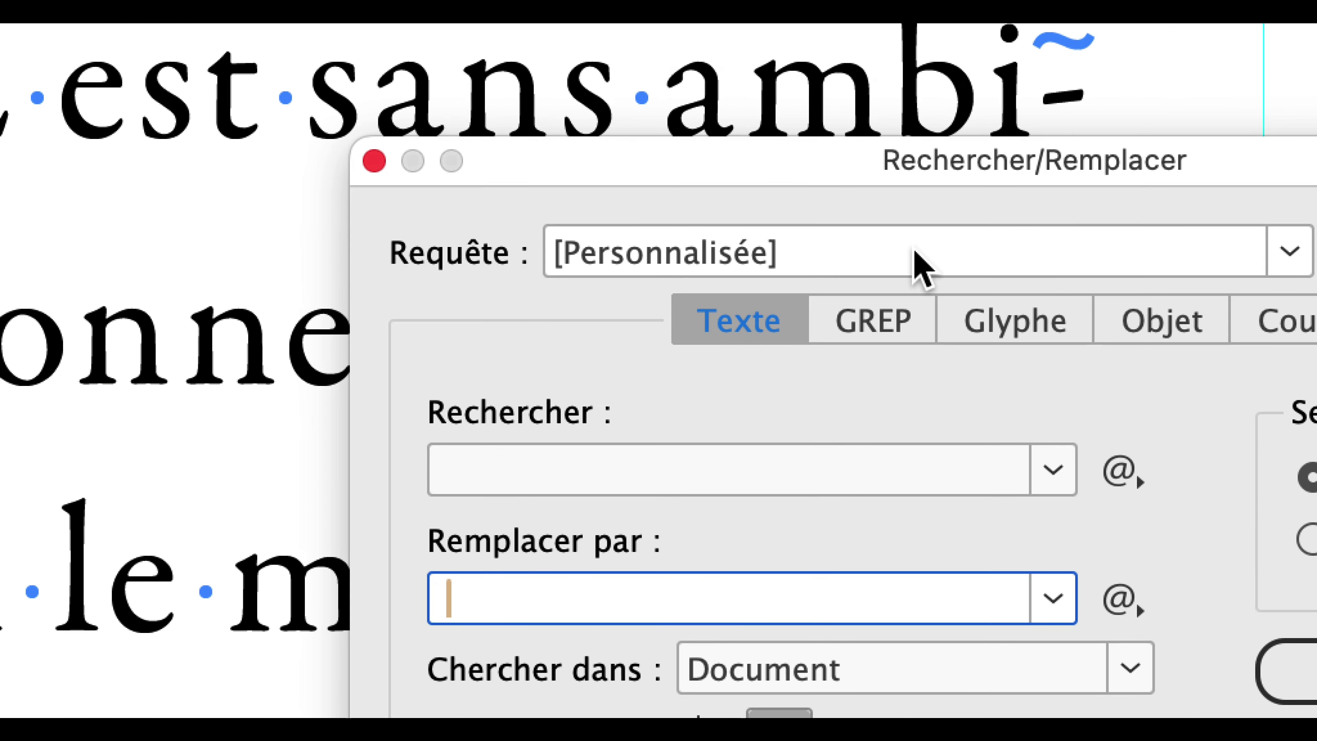
left_click(920, 293)
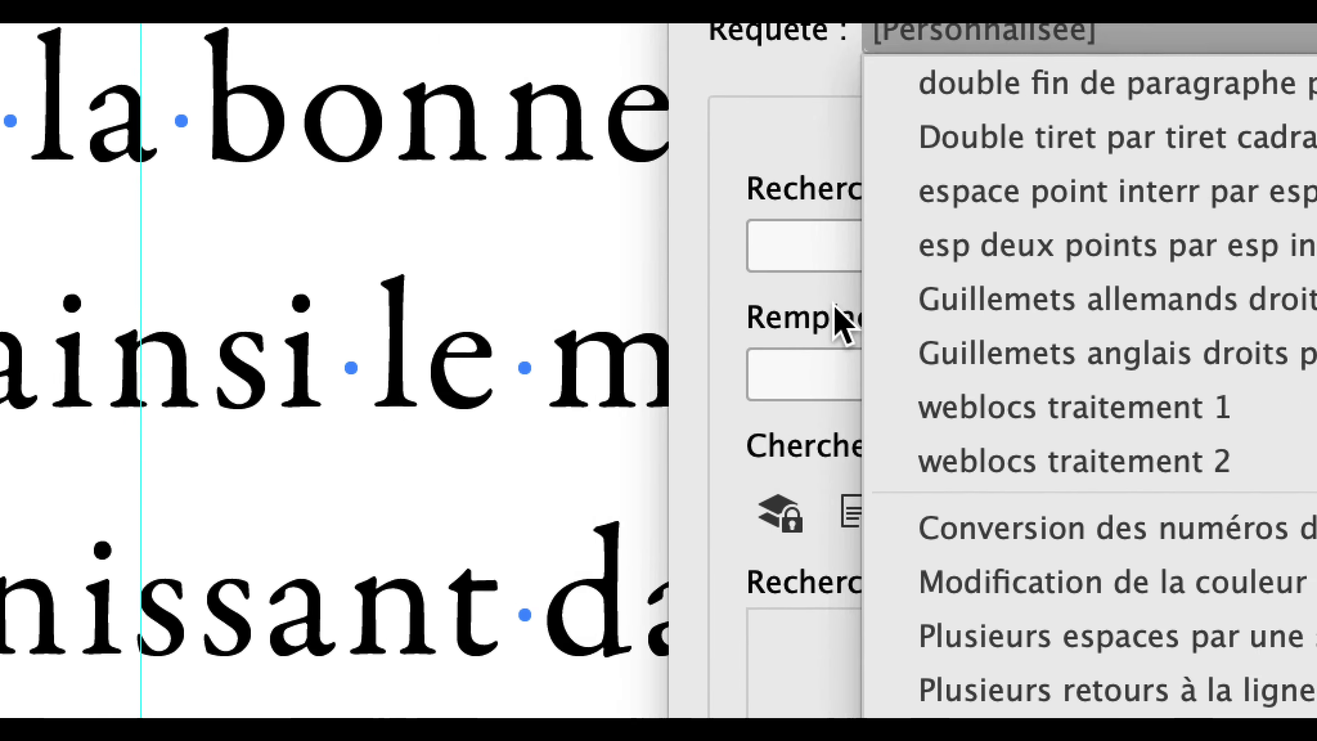
left_click(376, 58)
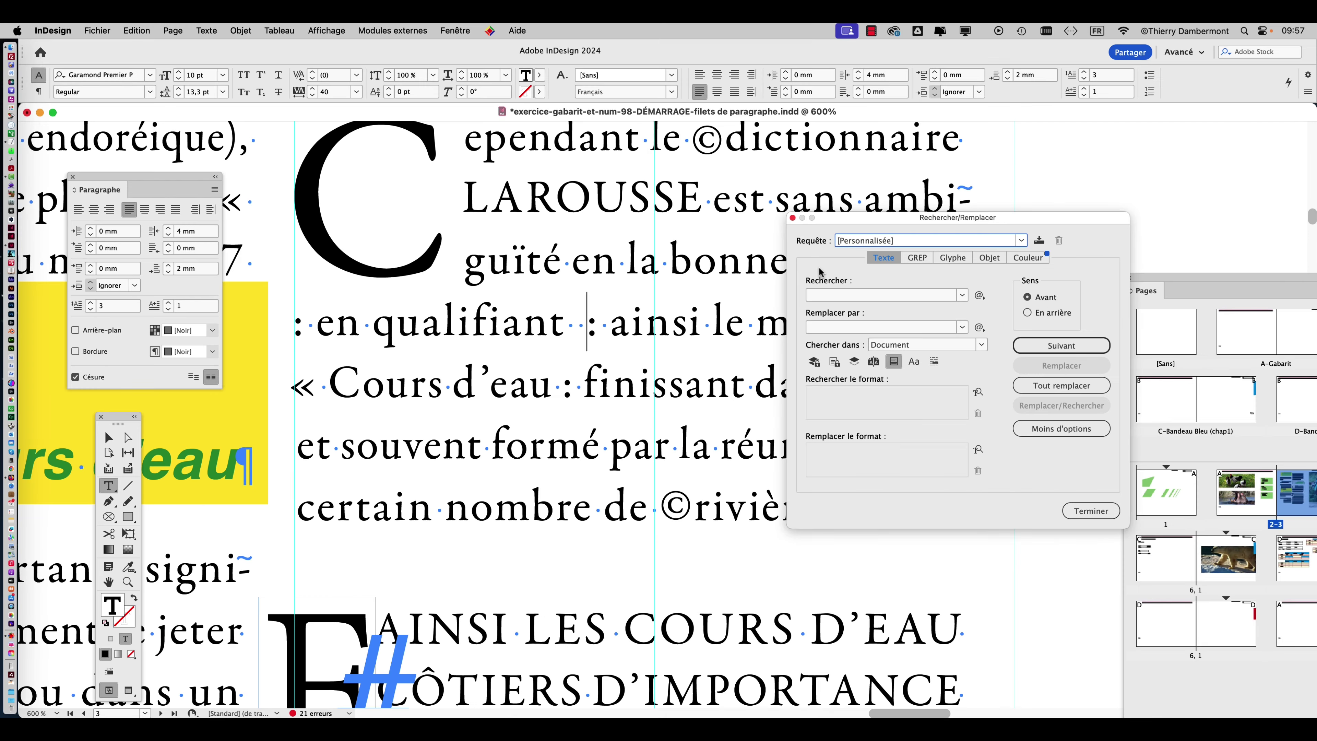
- Replace every double space in the document with a single space
left_click(1052, 386)
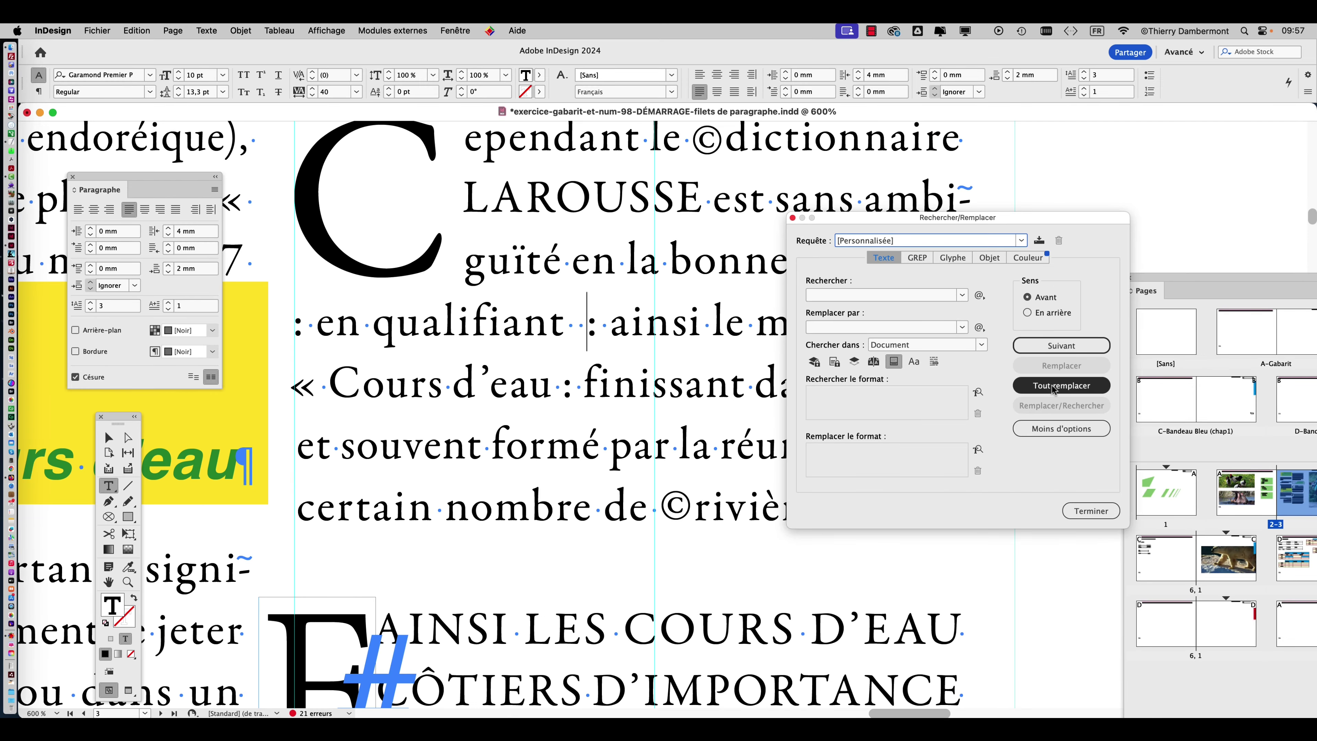
left_click(746, 394)
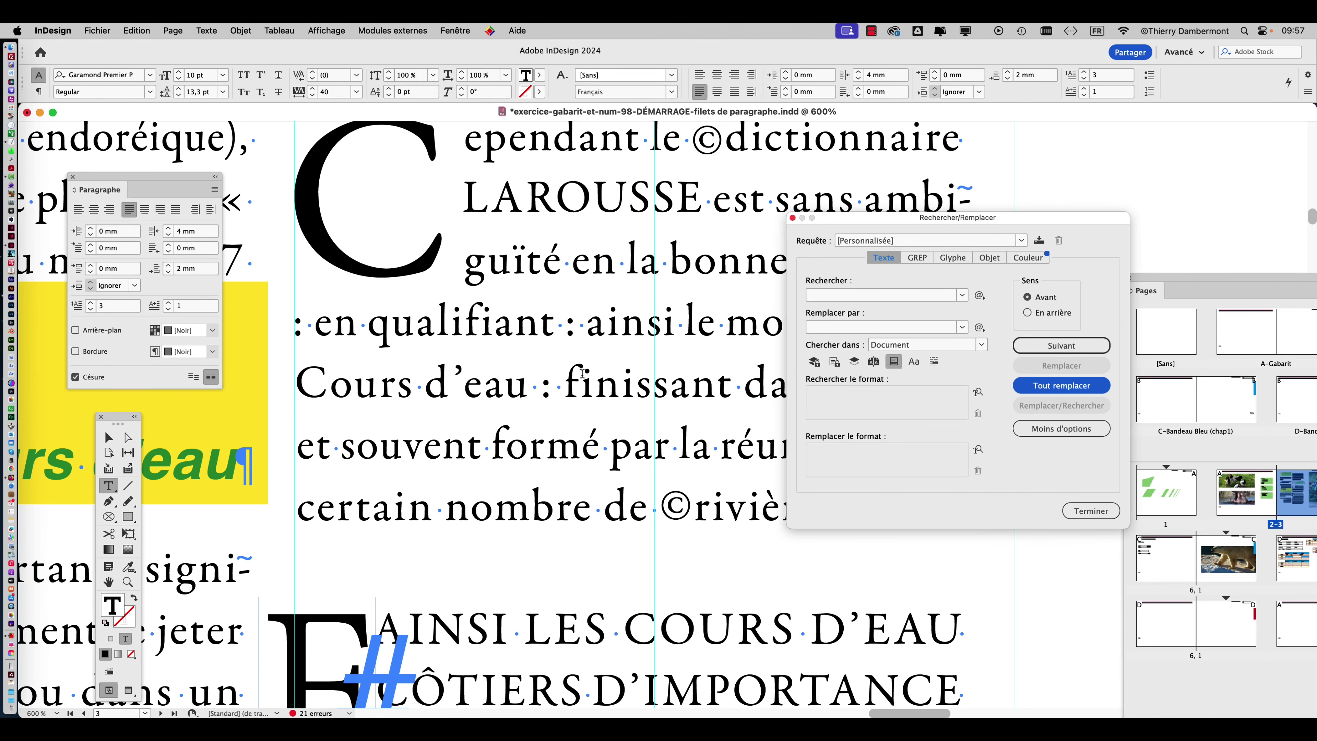
left_click(550, 360)
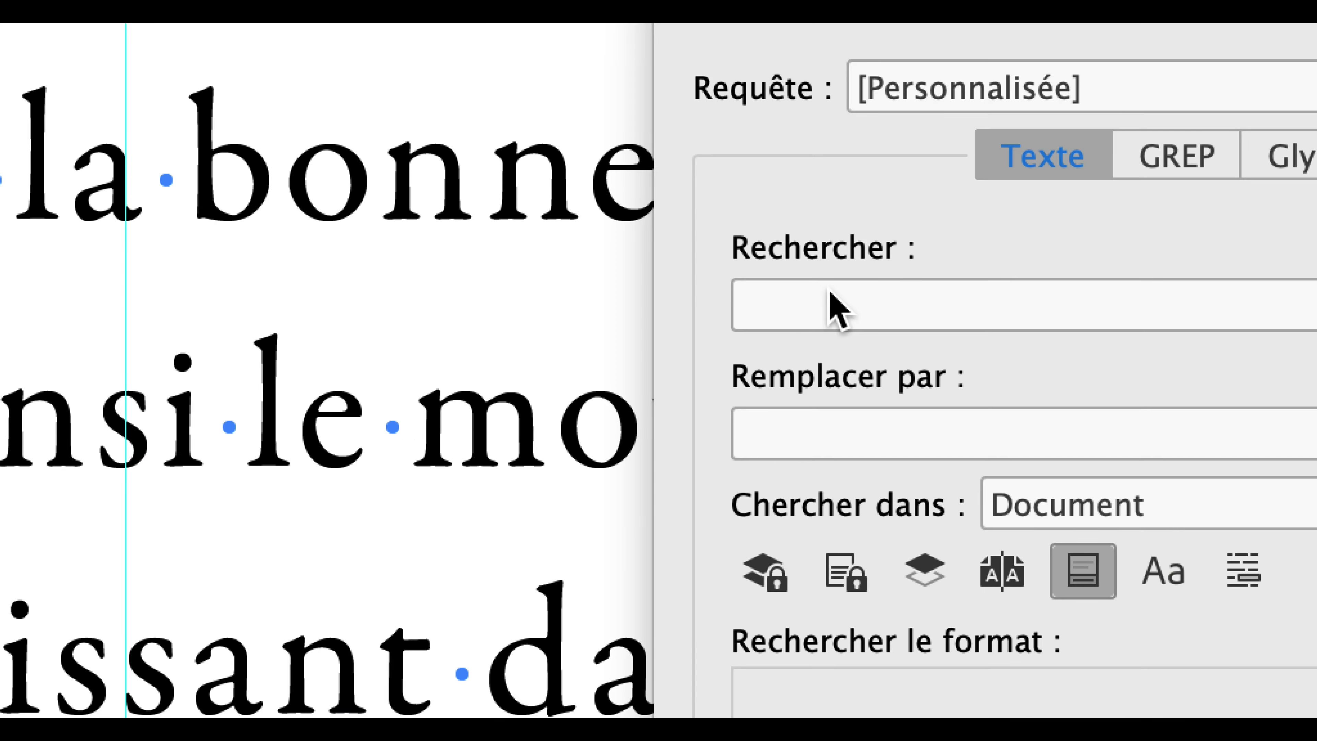
- Set Find/Replace to search for a space followed by a colon and replace it with a non-breaking space and a colon (^S:)
left_click(831, 295)
key("super+v")
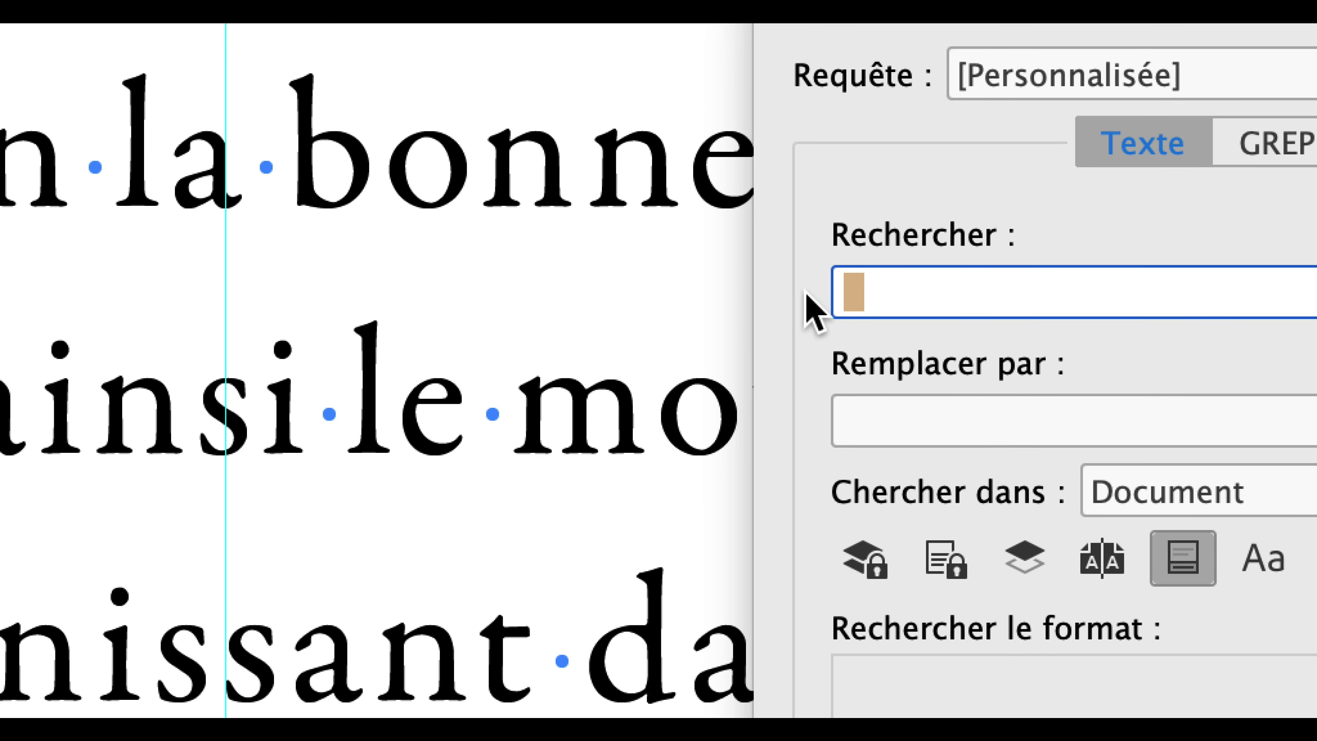
type(":")
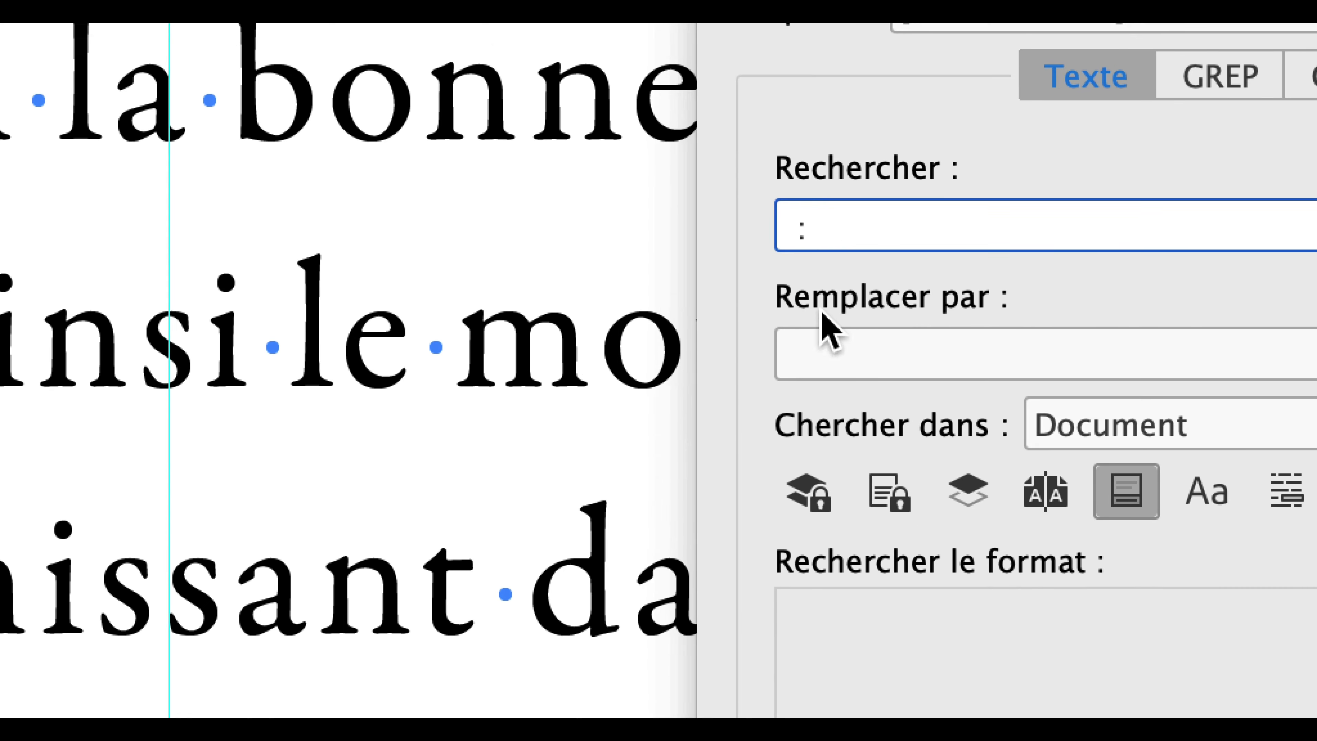
left_click(896, 436)
key("super+v")
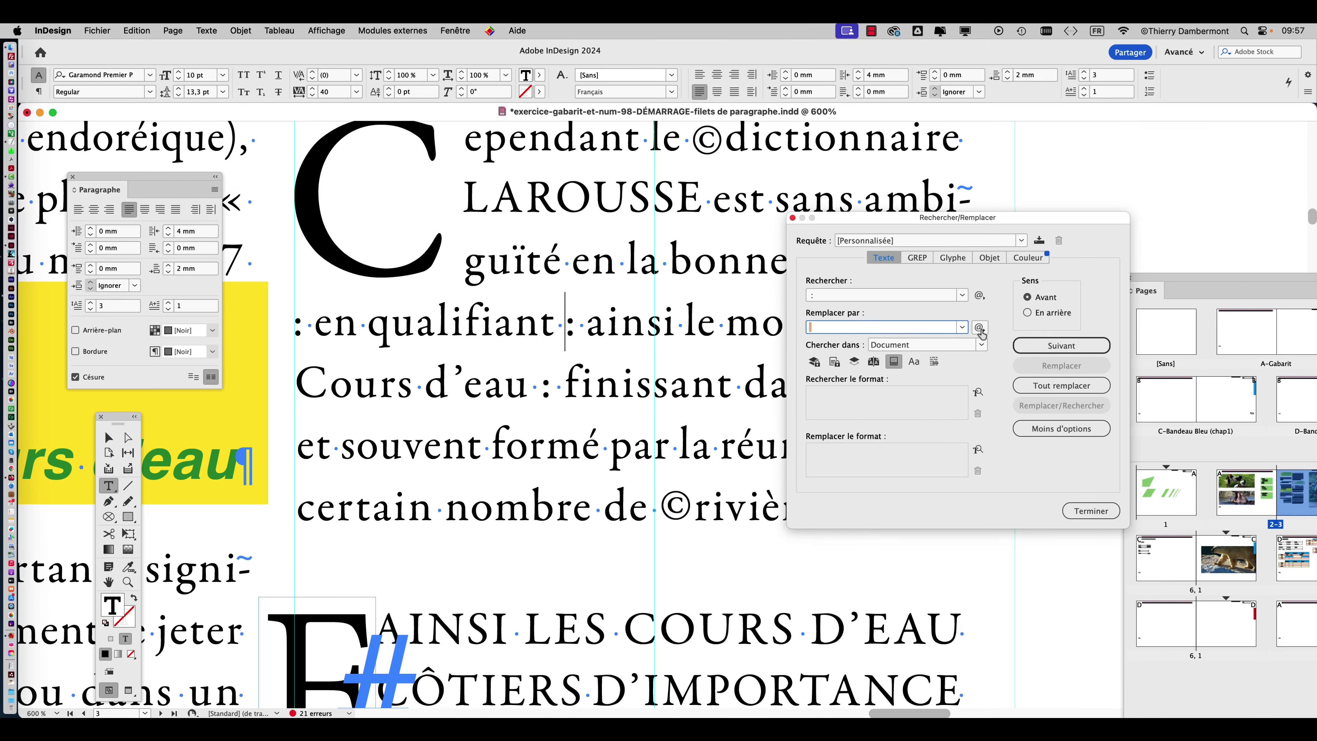
left_click(980, 328)
mouse_move(1040, 426)
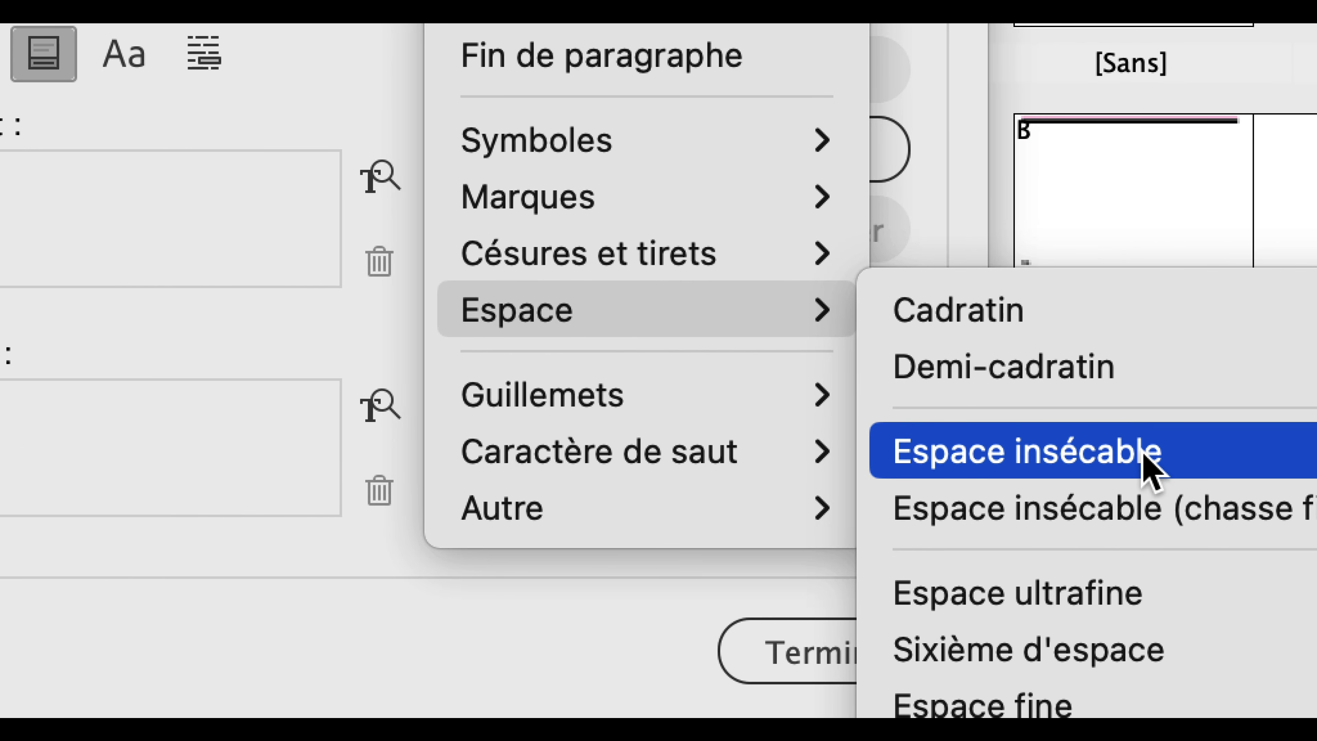
left_click(1144, 456)
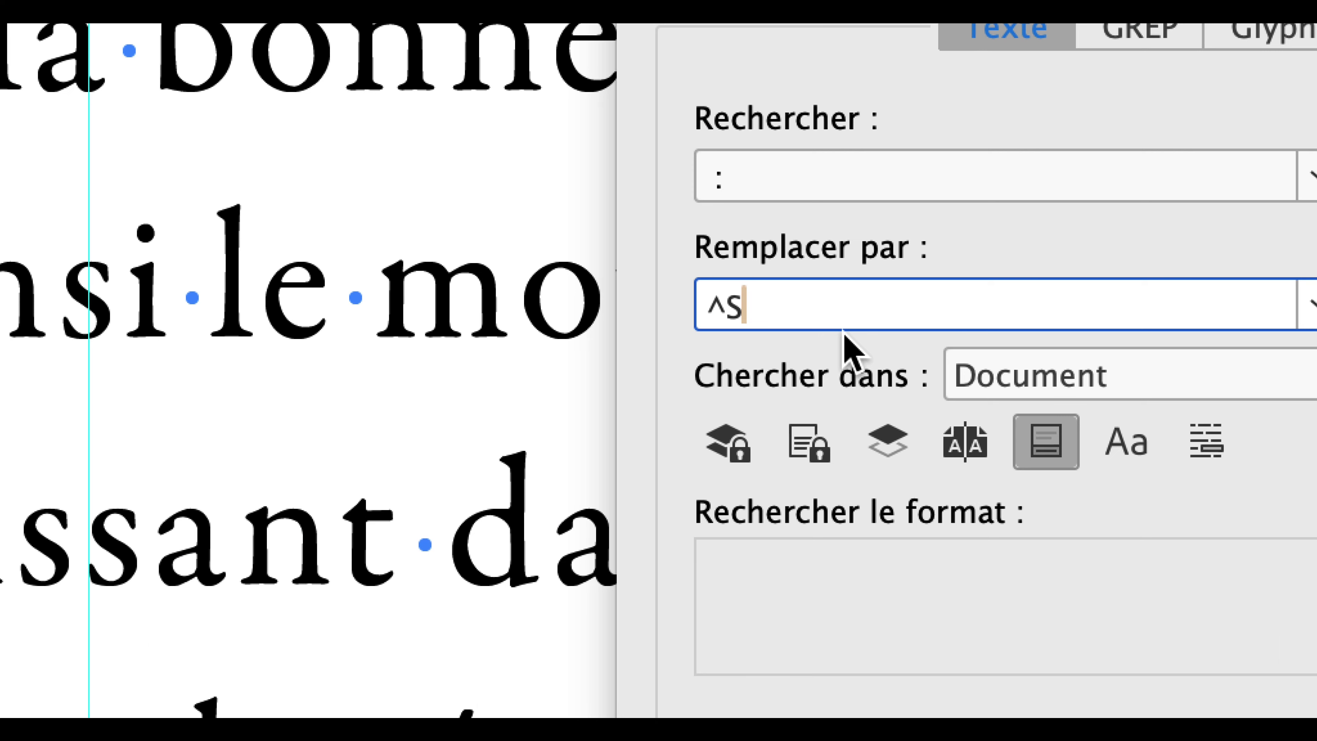
type(":")
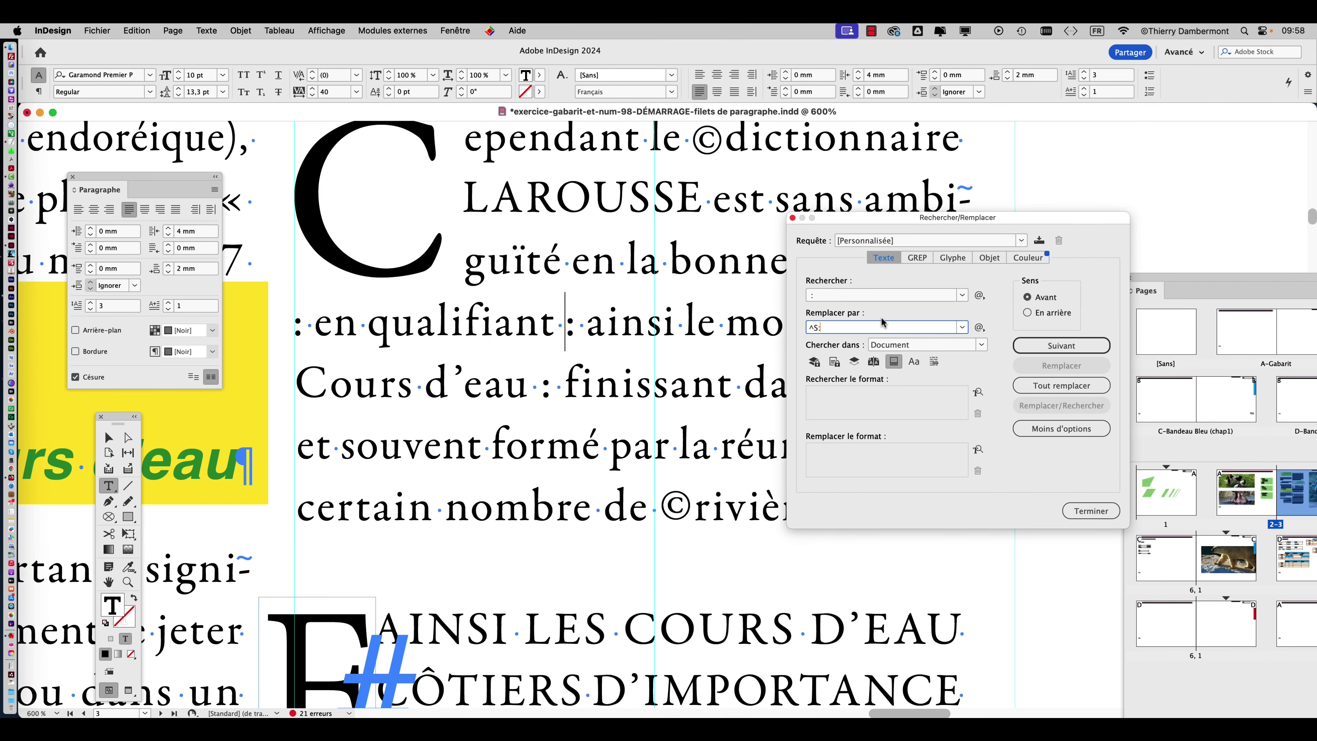
- Run the colon replacement throughout the document and close Find/Replace
left_click(1084, 388)
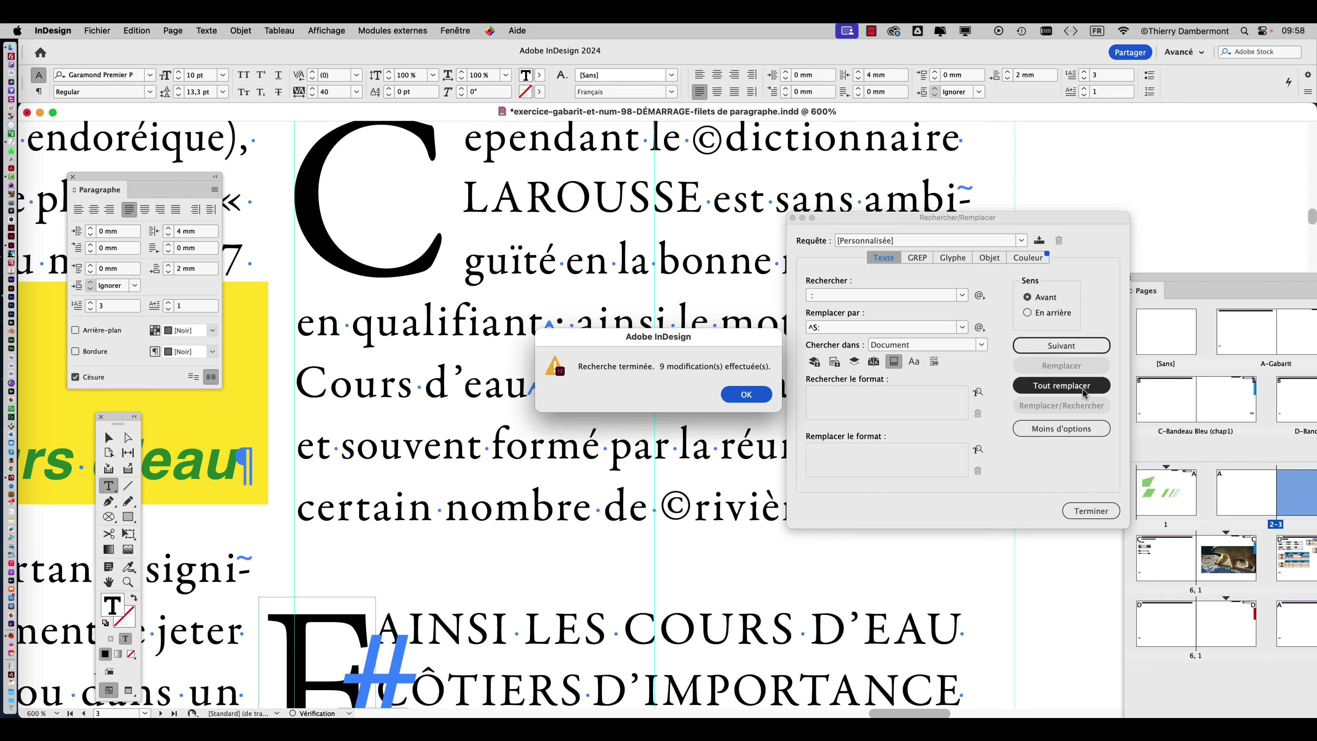
left_click(746, 395)
left_click(1090, 511)
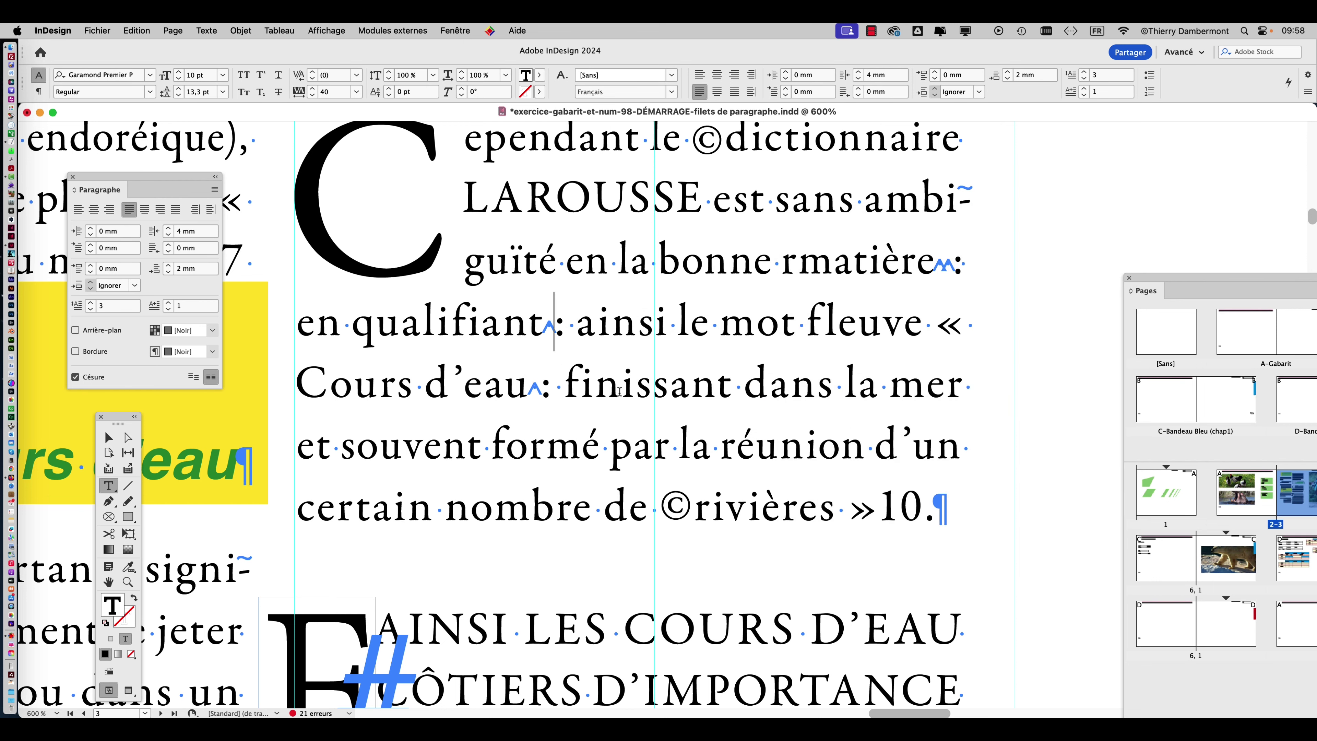
- Check the space markers before the colons after "qualifiant", "Cours d'eau" and "rmatière"
key("super+equal")
key("super+equal")
key("super+equal")
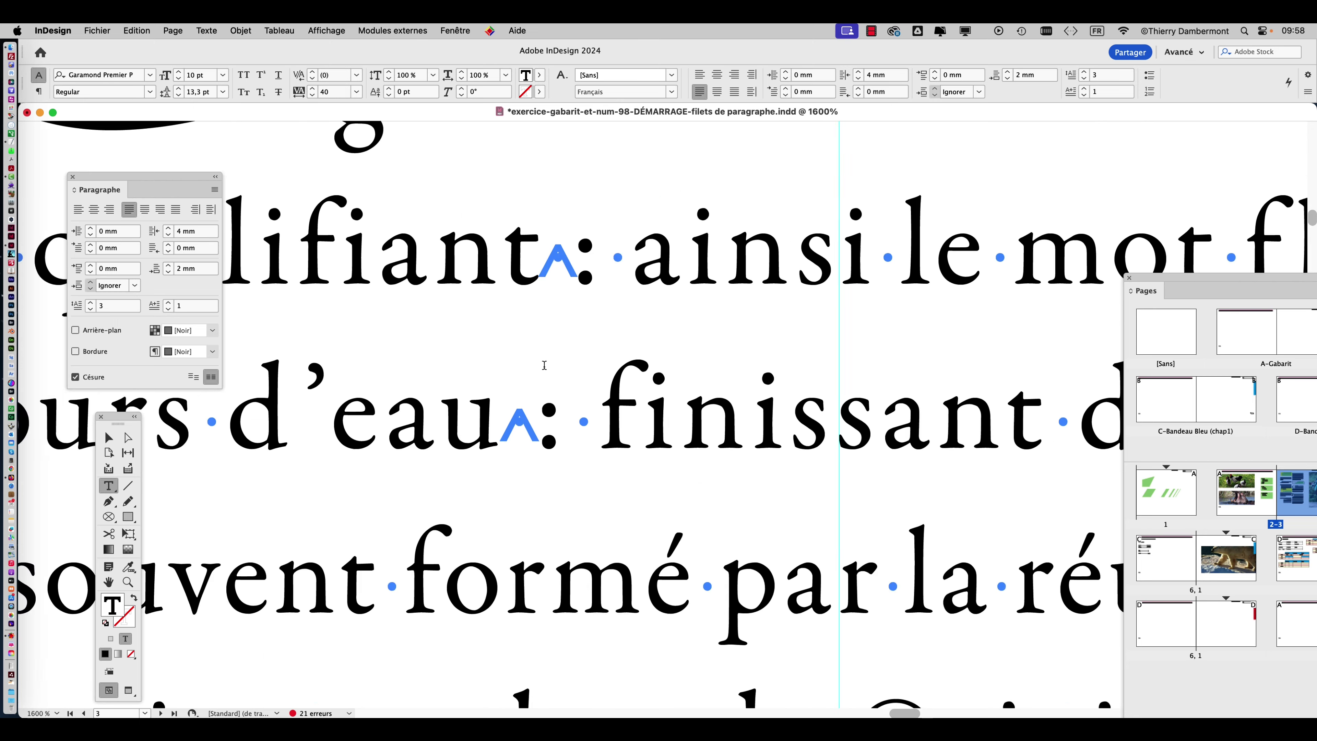
scroll(544, 365, "down", 4)
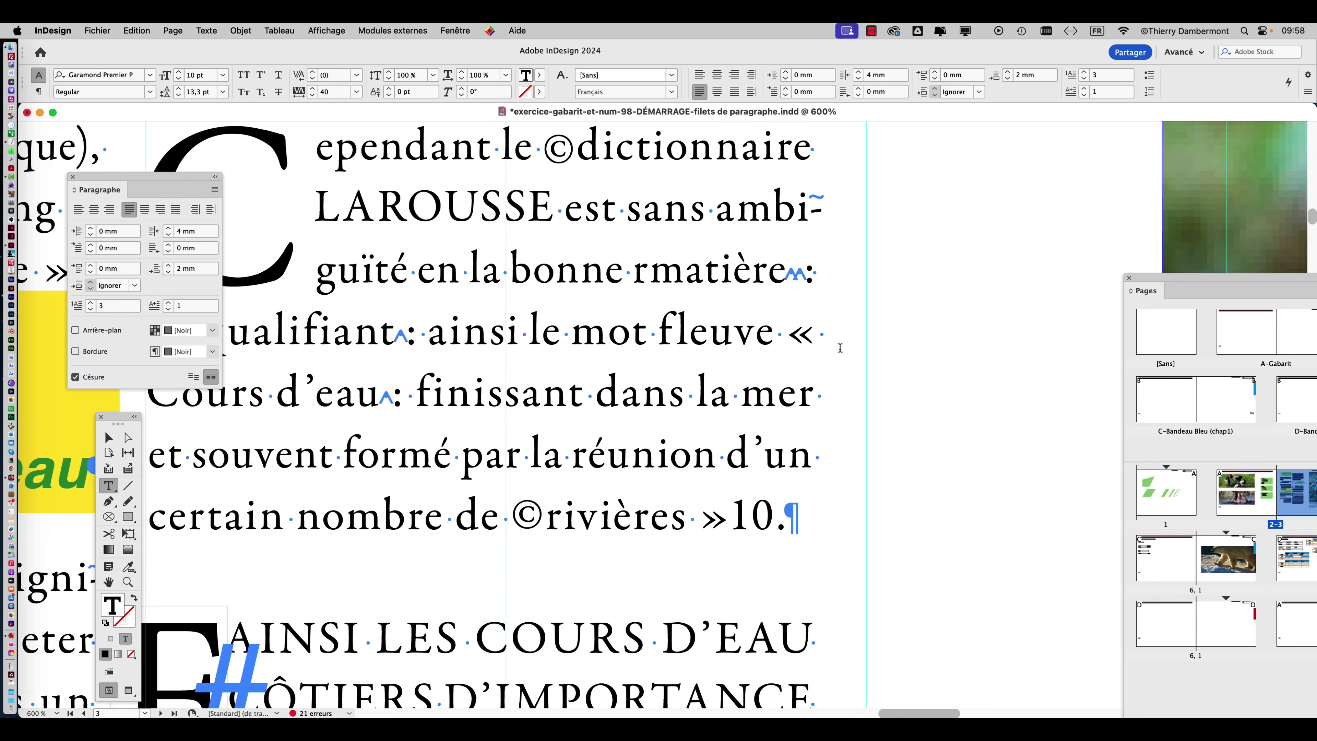
scroll(840, 351, "up", 3)
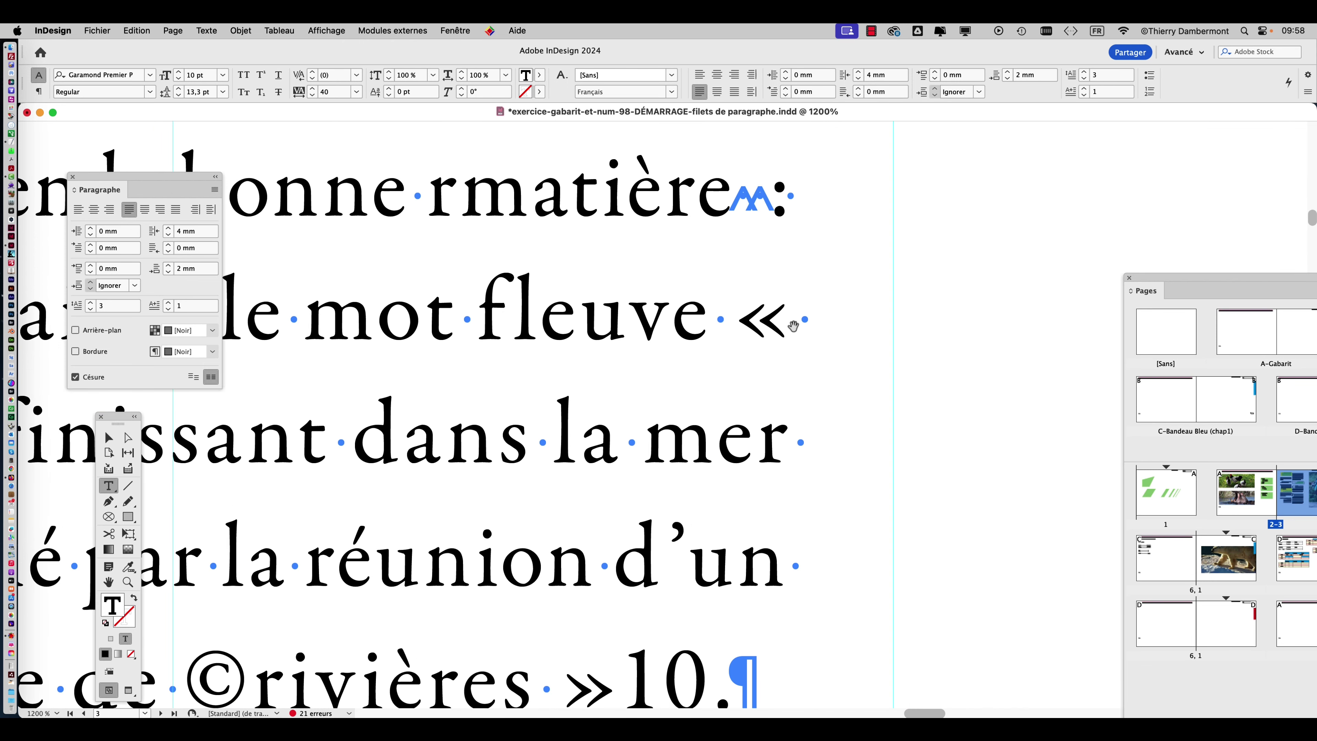
scroll(793, 325, "down", 3)
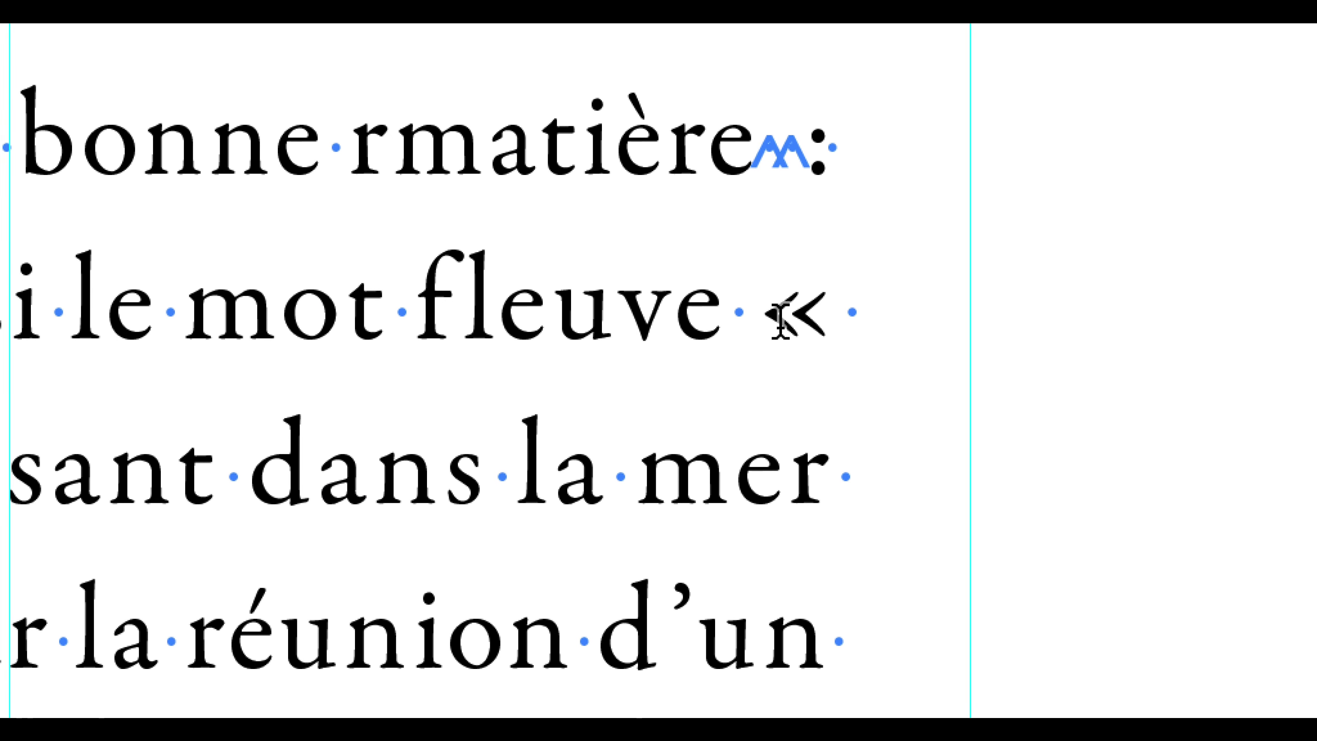
- Copy the opening guillemet at the end of the line after "fleuve"
left_click(777, 325)
double_click(780, 321)
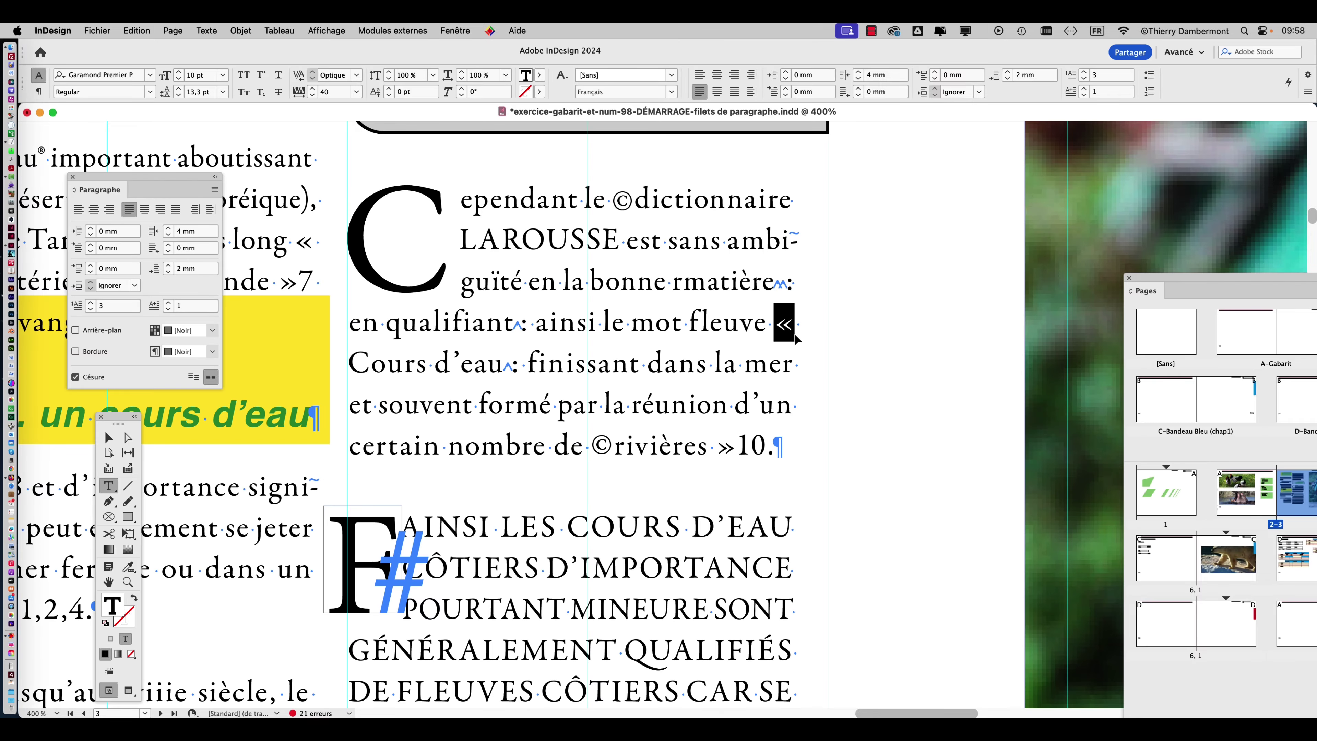
left_click(755, 297)
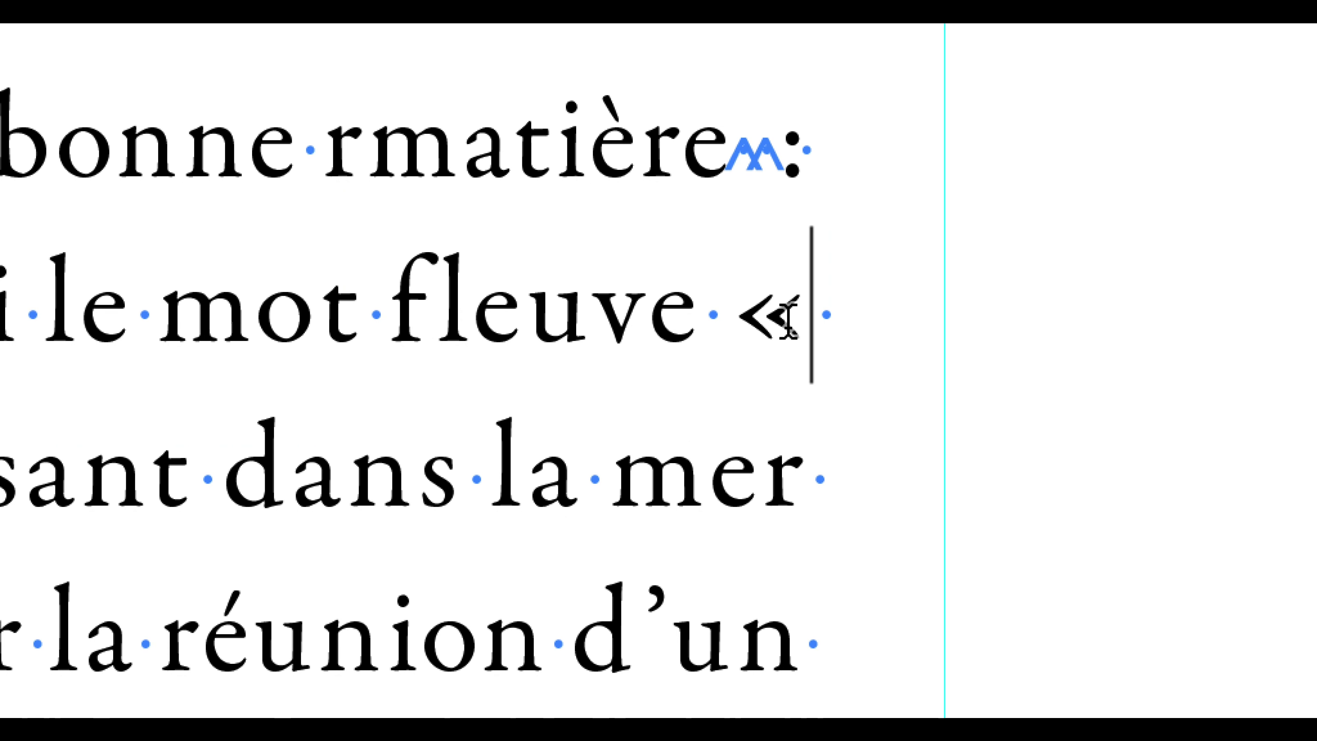
double_click(780, 324)
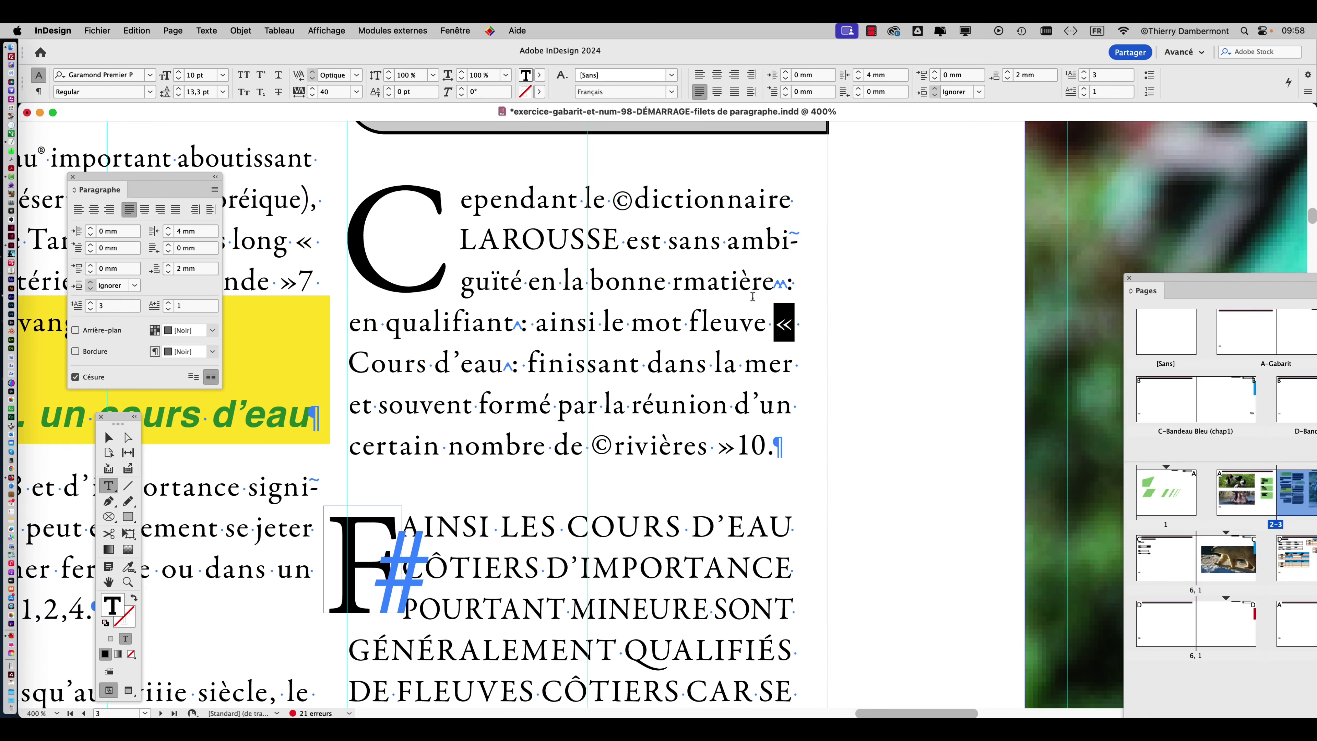
left_click(136, 30)
left_click(150, 98)
- Reopen Find/Replace and set the search text to an opening guillemet « followed by a space
left_click(144, 27)
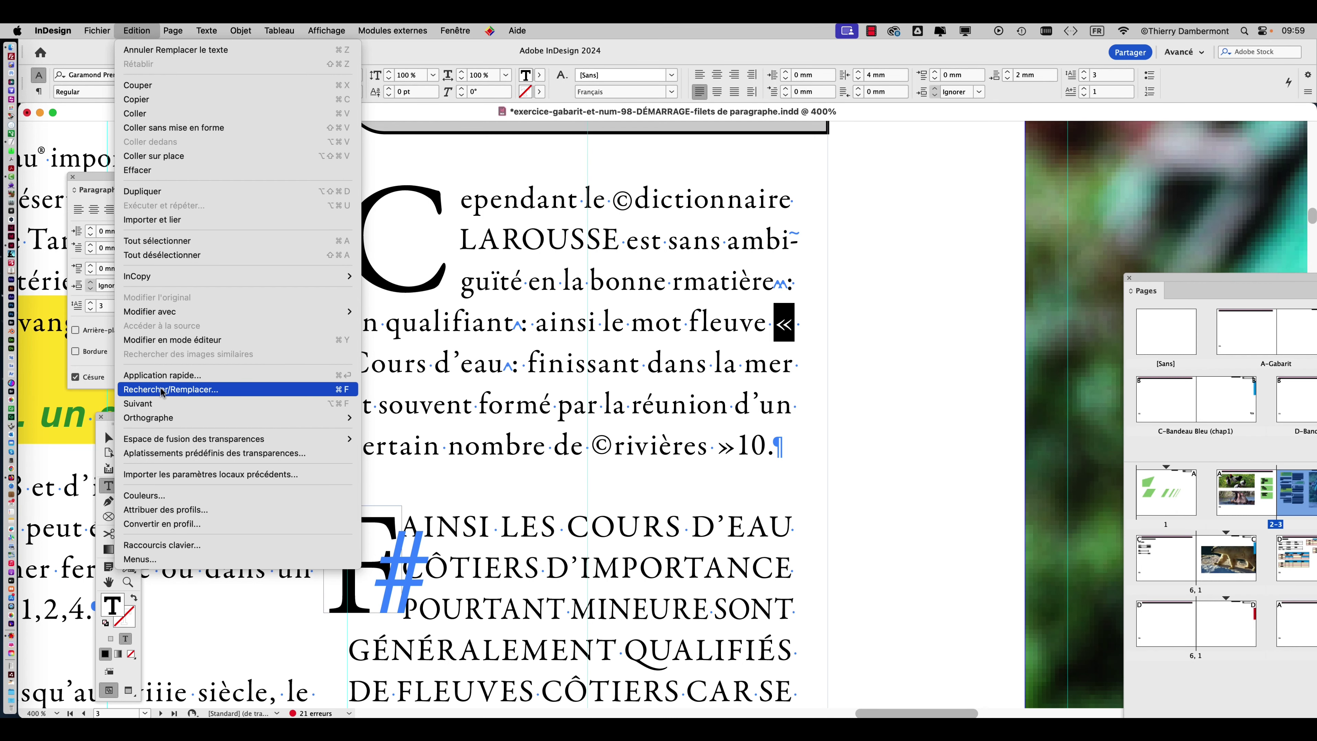
left_click(162, 390)
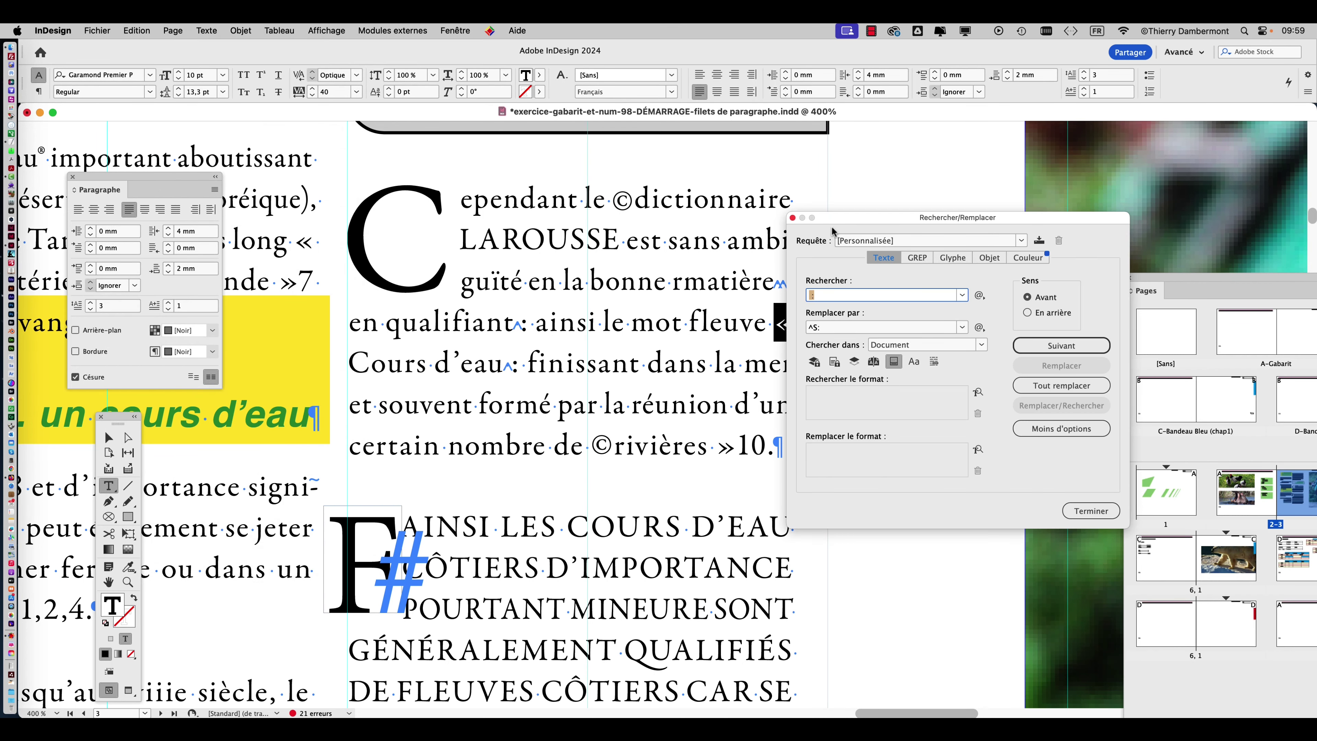
left_click_drag(831, 228, 742, 173)
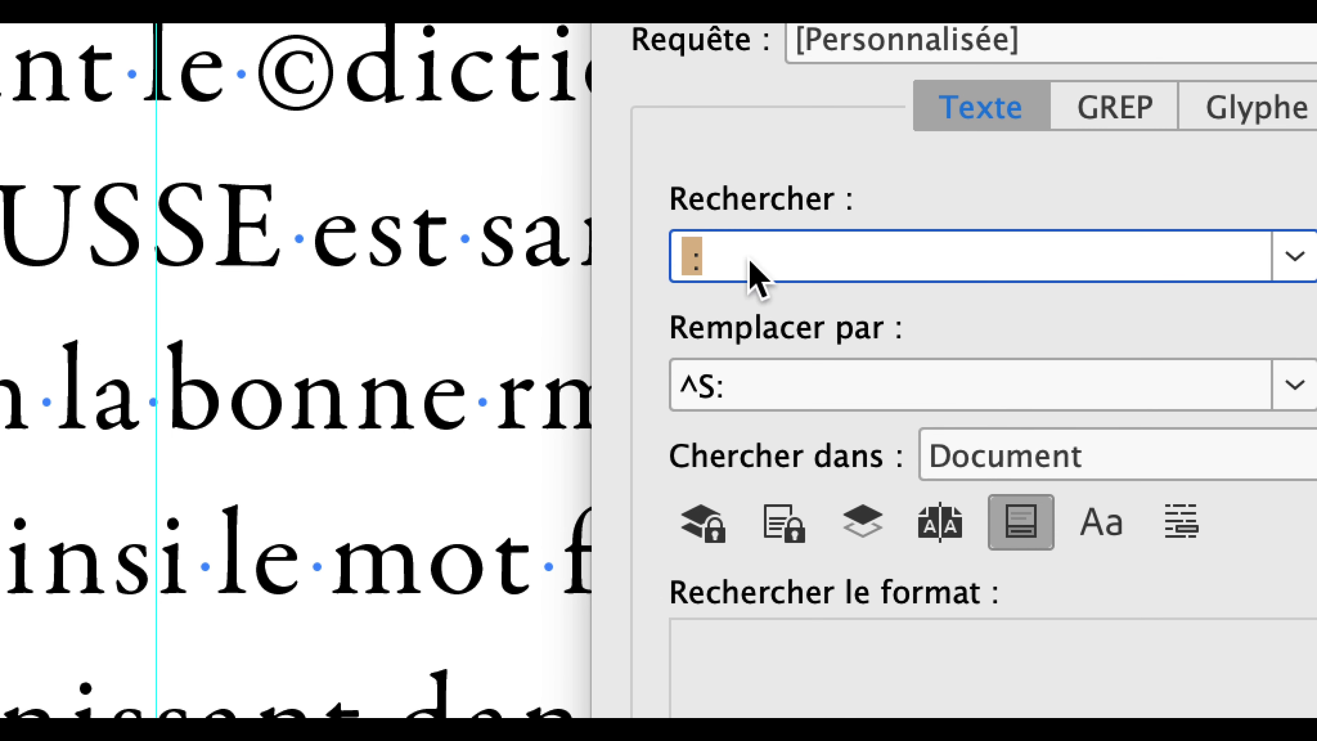
type("«")
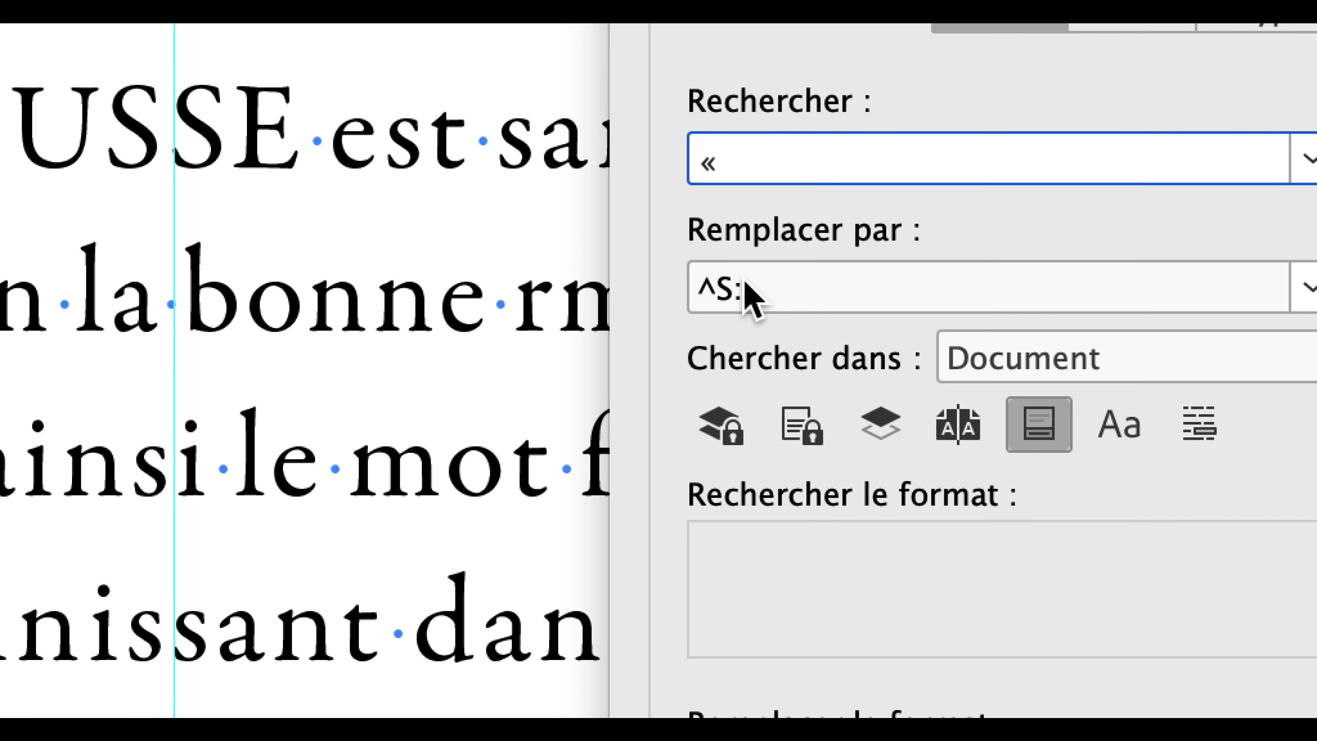
- Set the replacement text to an opening guillemet followed by a non-breaking space («^S)
left_click(720, 394)
key("BackSpace")
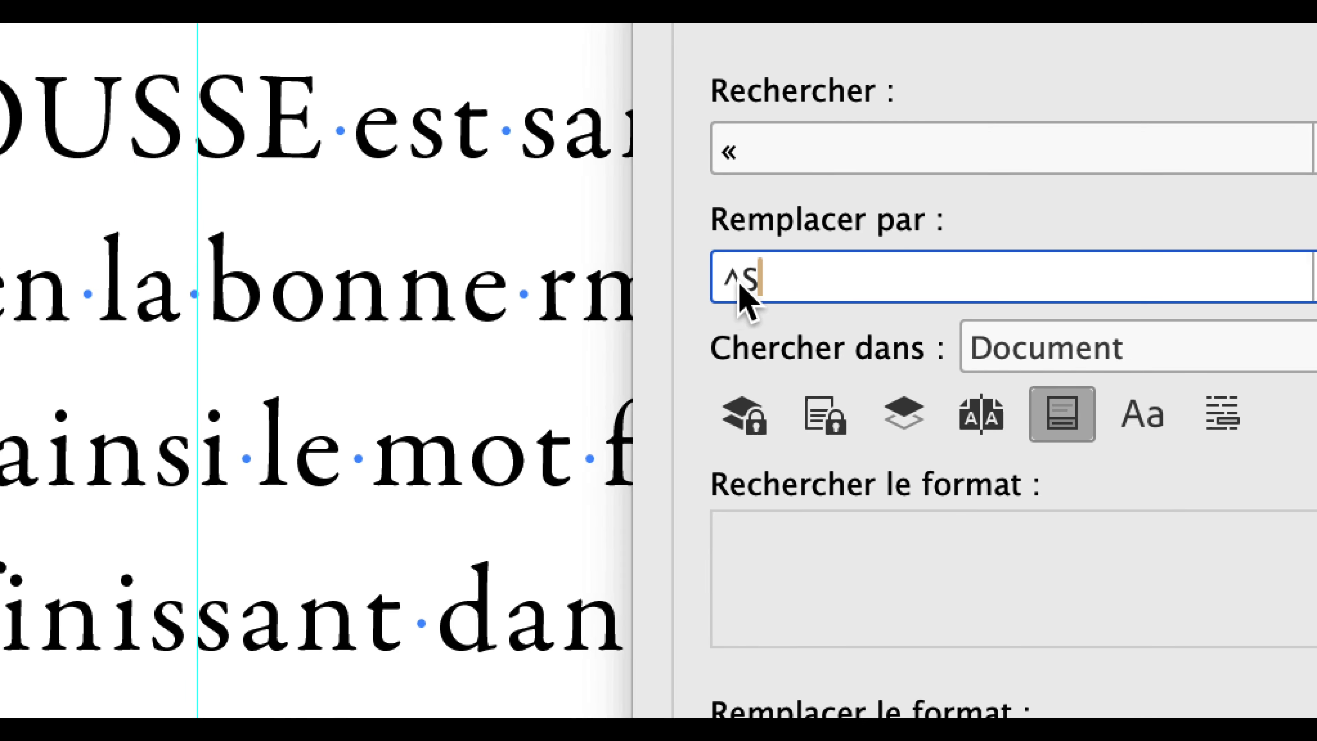
left_click_drag(740, 288, 692, 287)
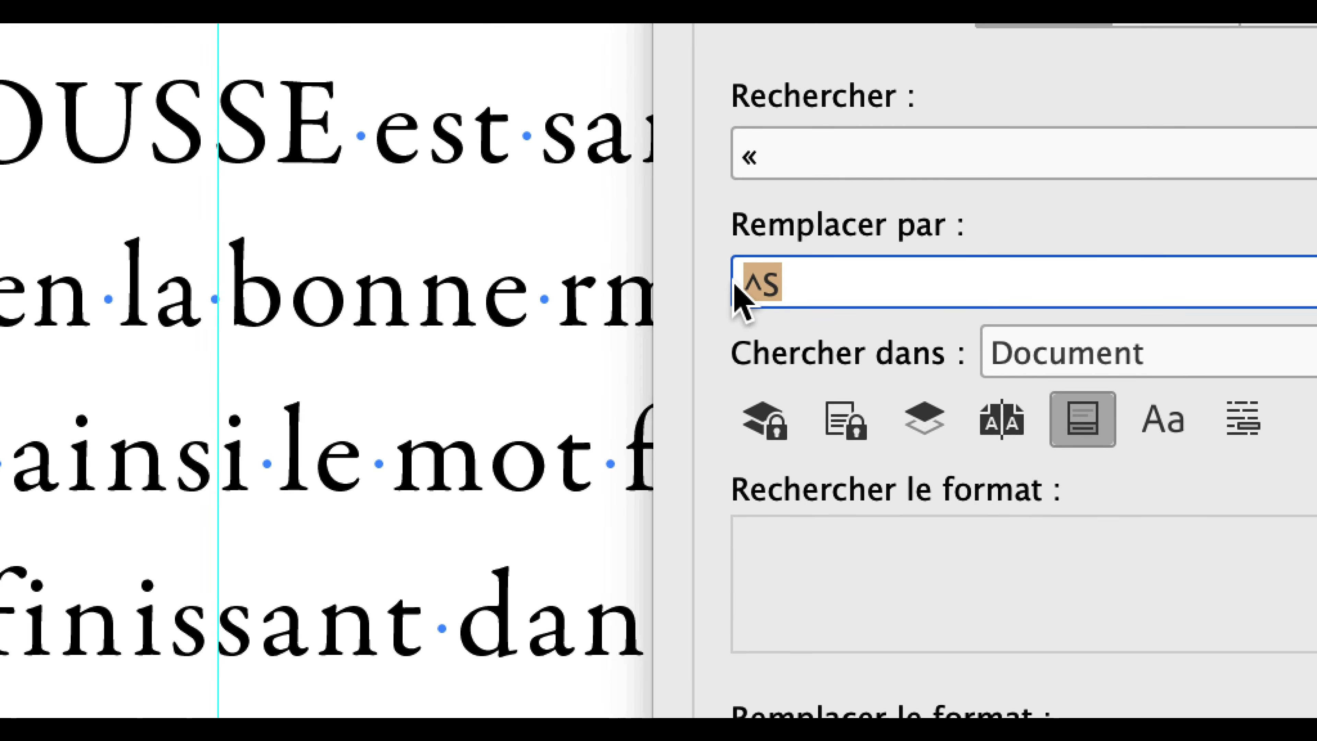
key("BackSpace")
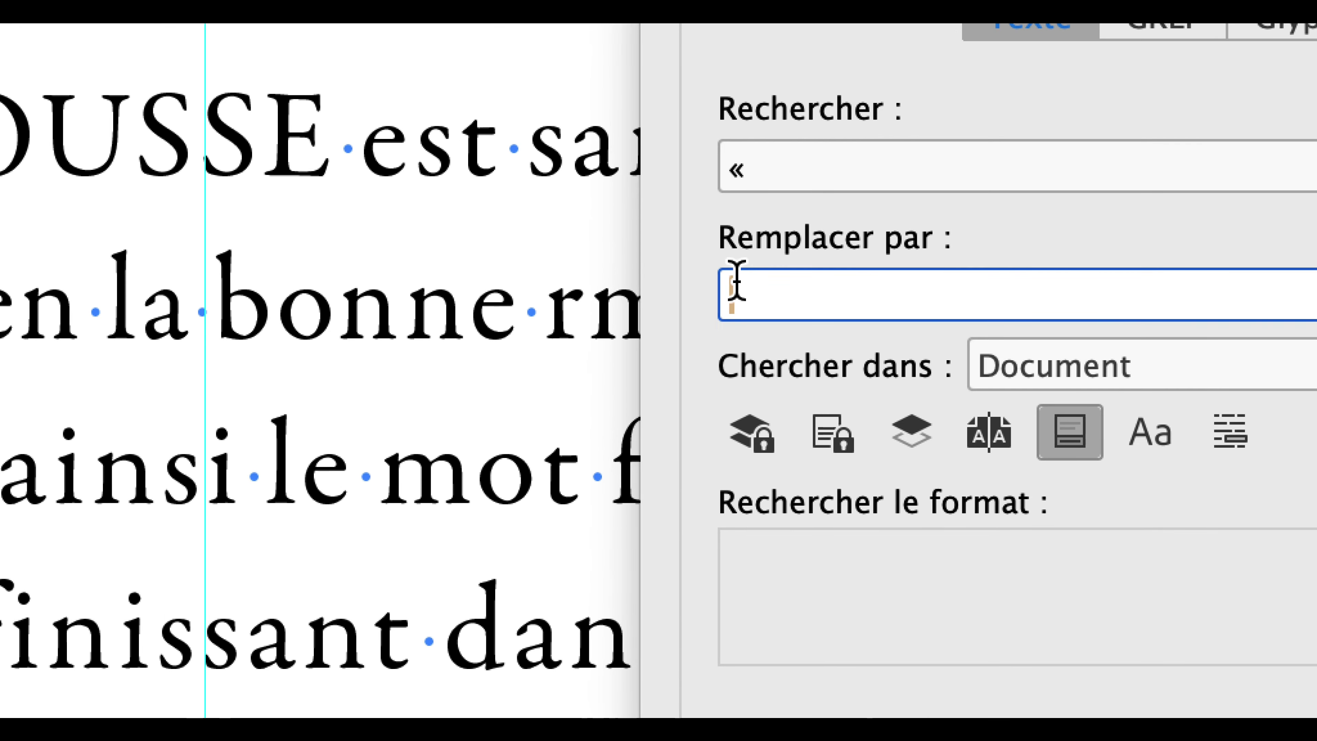
type("«")
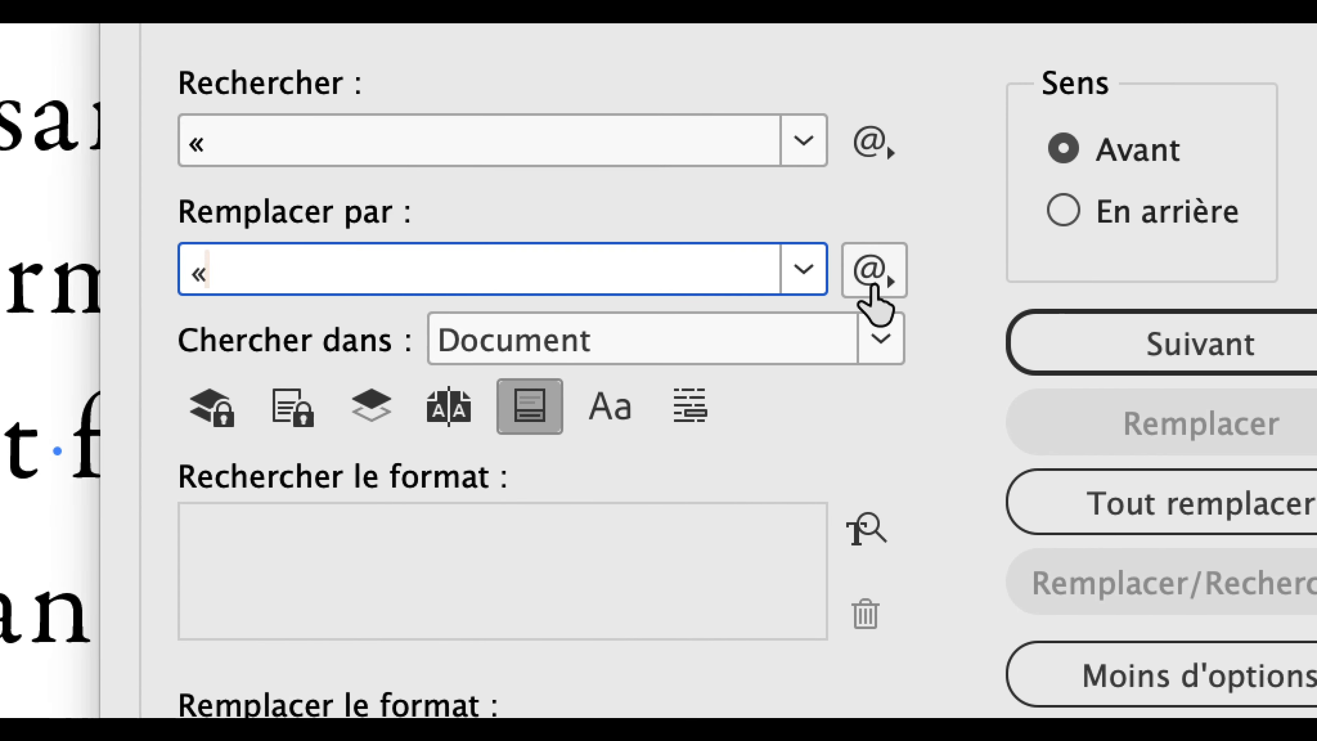
left_click(867, 272)
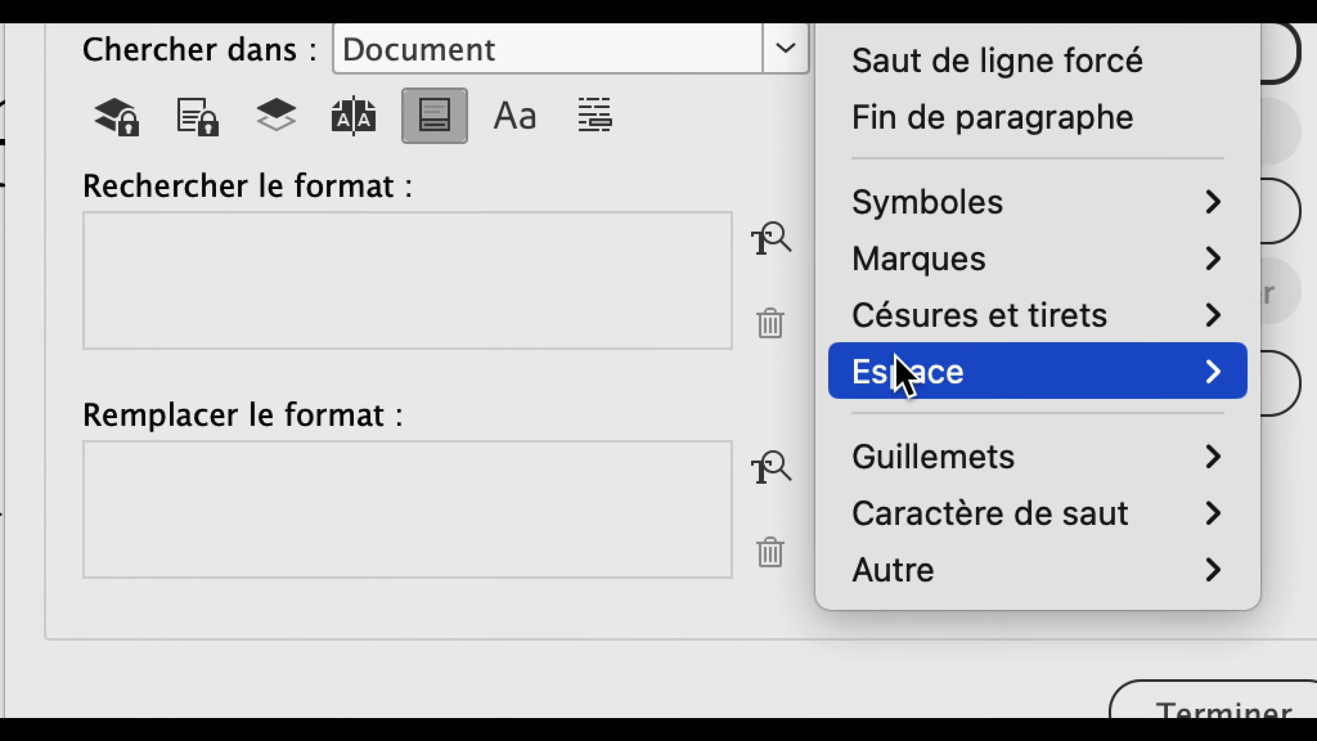
mouse_move(1001, 664)
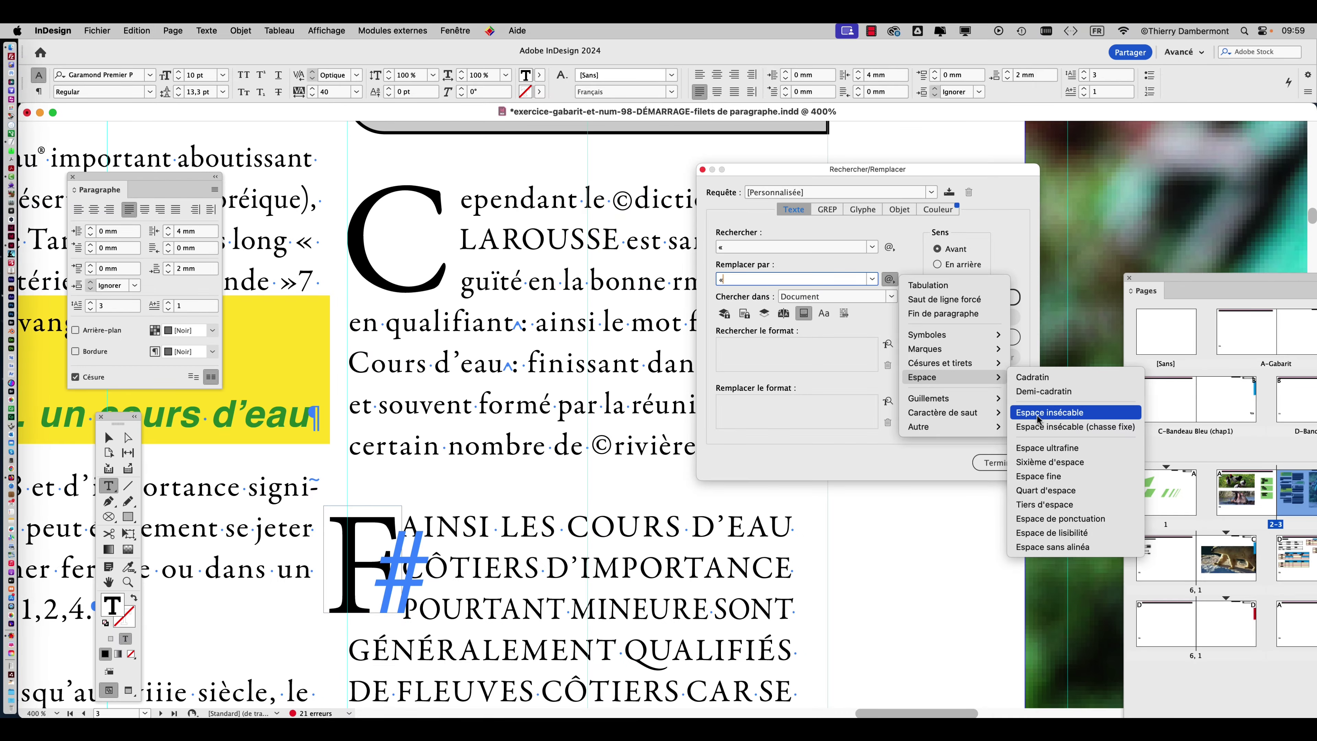
left_click(1039, 413)
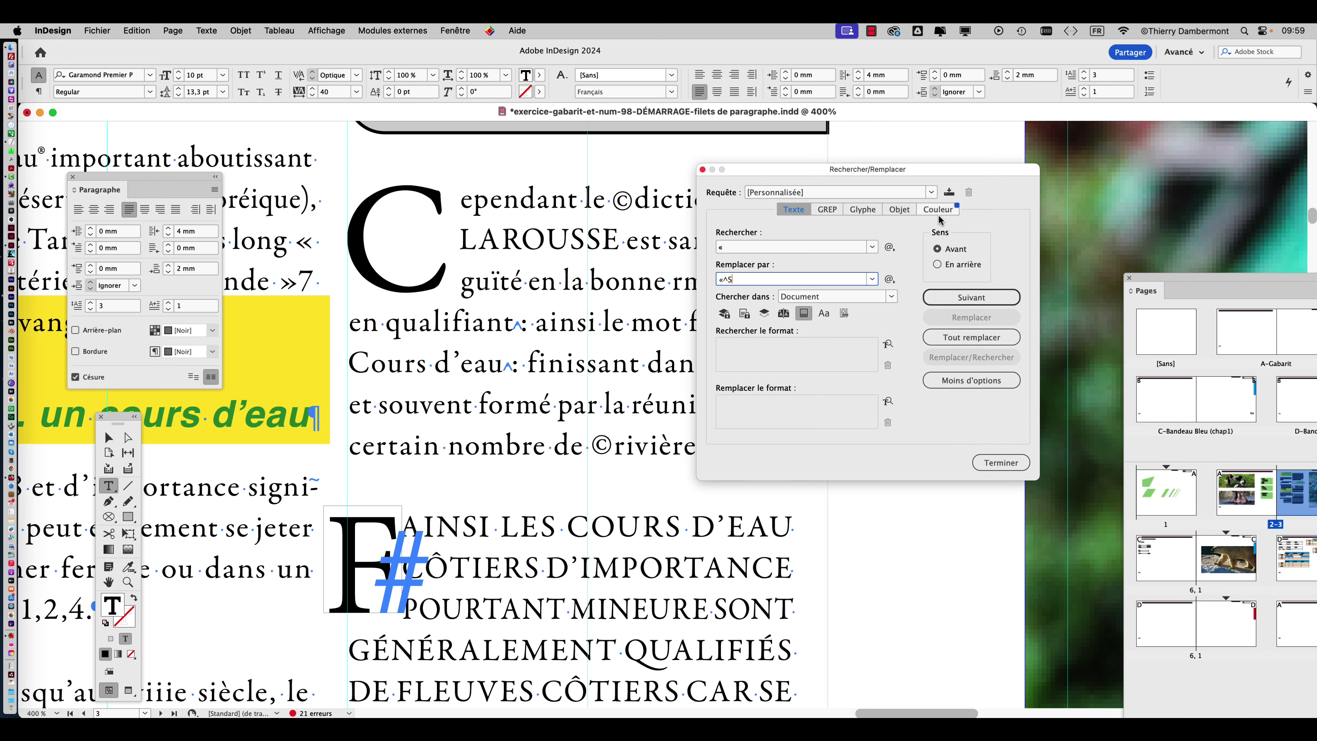
- Run the guillemet replacement throughout the document, check the space in the search text, and close Find/Replace
left_click_drag(933, 169, 1115, 133)
left_click(1160, 302)
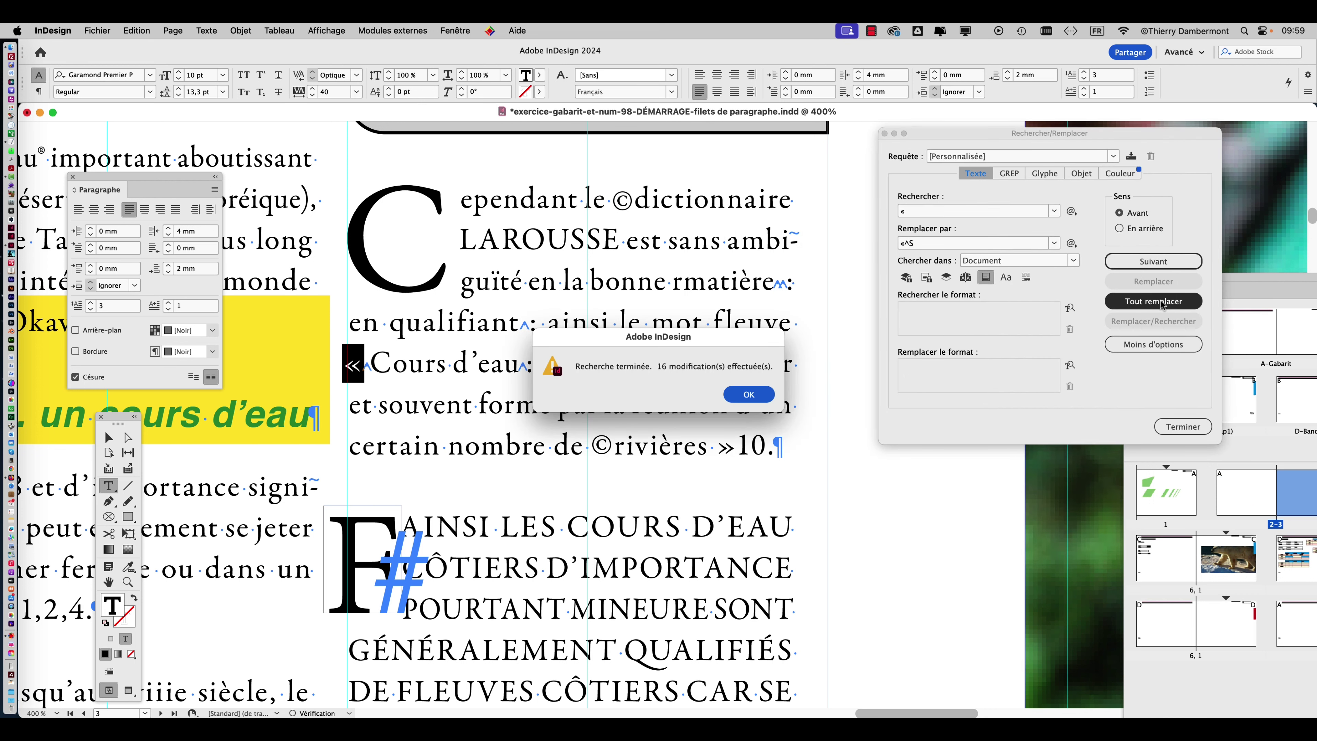
left_click(748, 395)
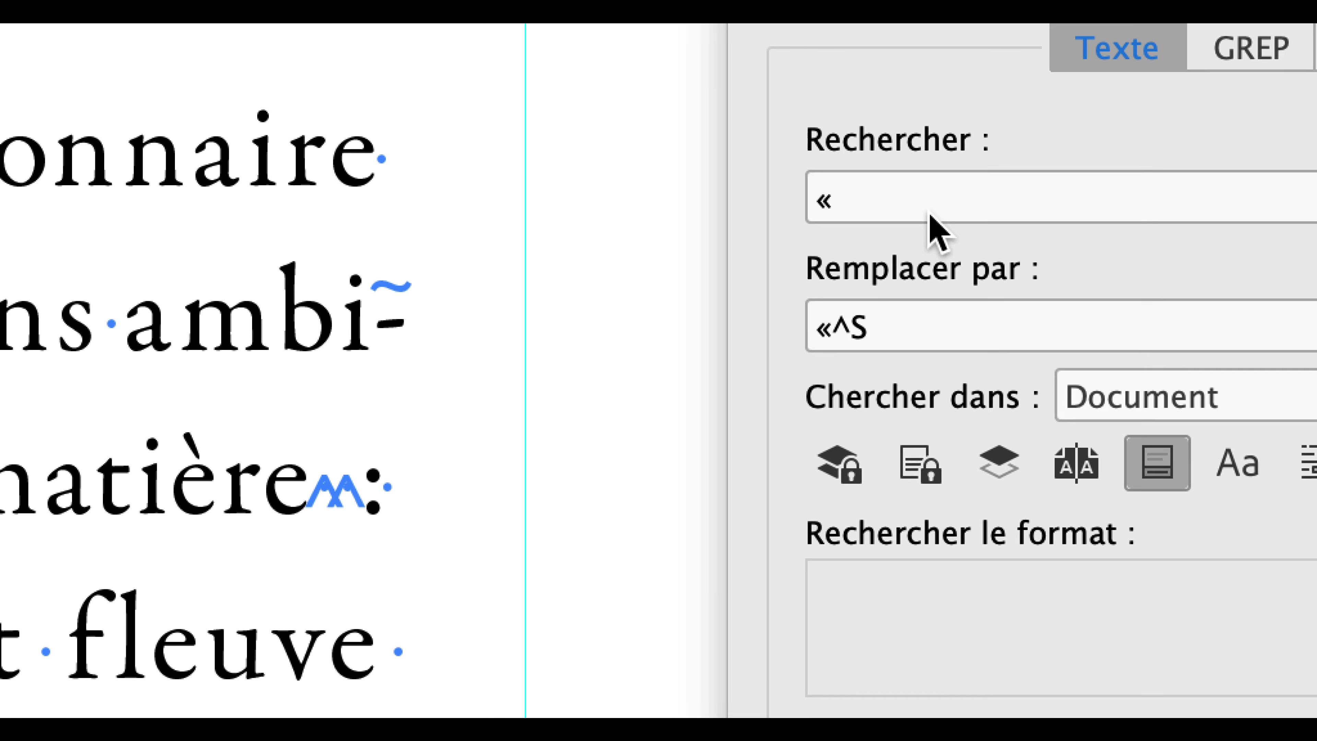
left_click(926, 214)
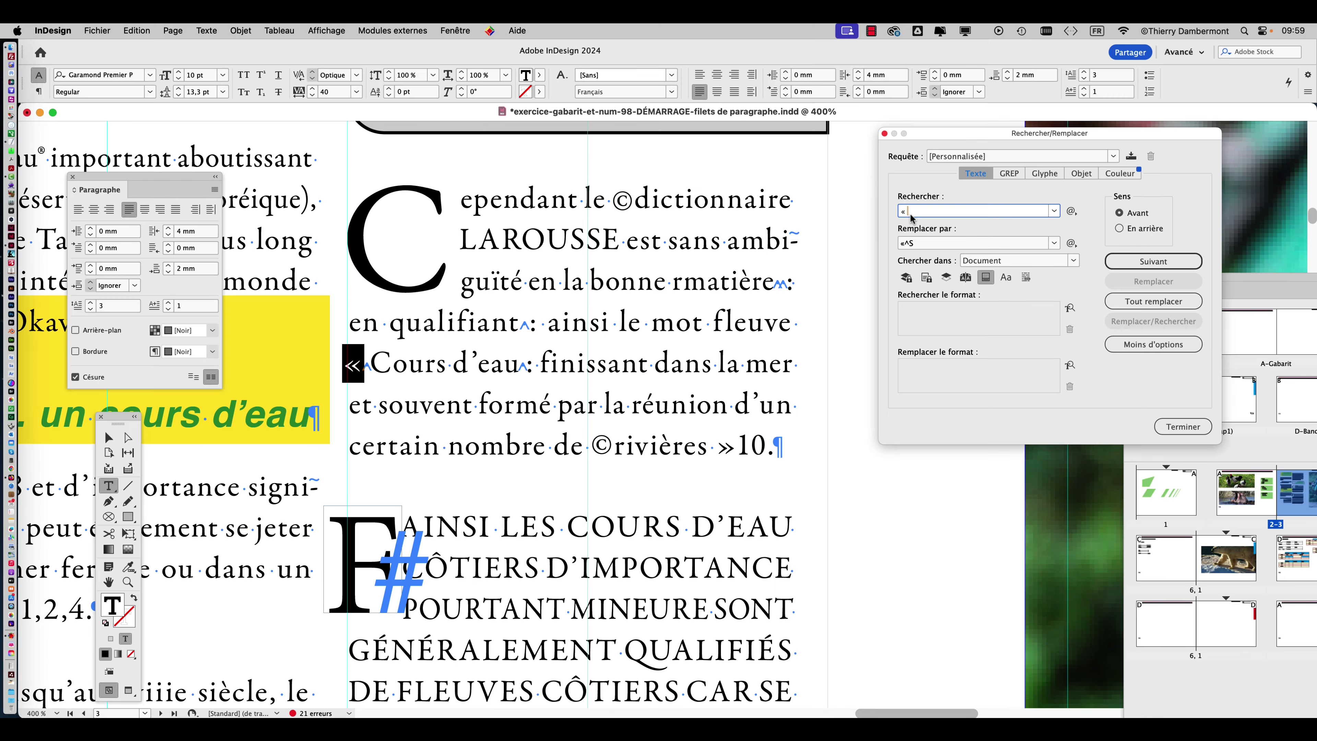
left_click(1183, 426)
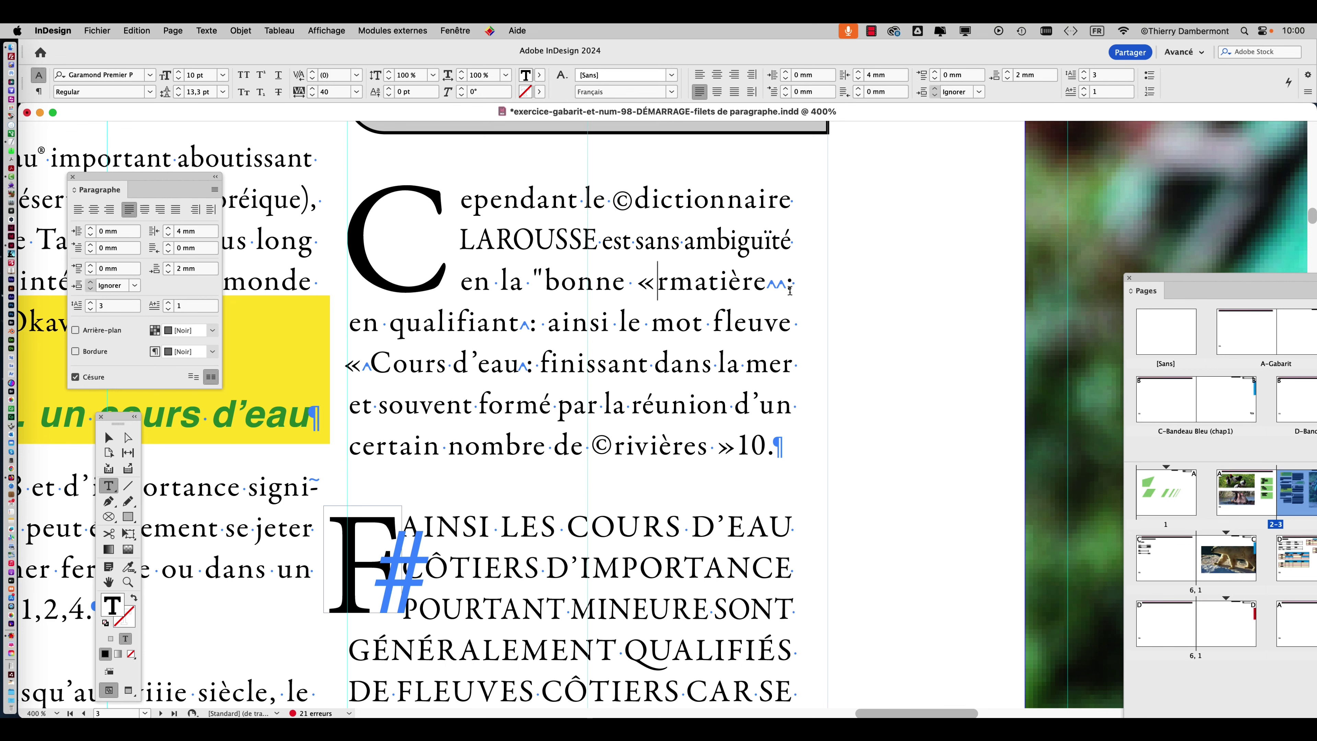
- Inspect the spacing between "rmatière" and the colon that follows it
scroll(789, 290, "up", 6)
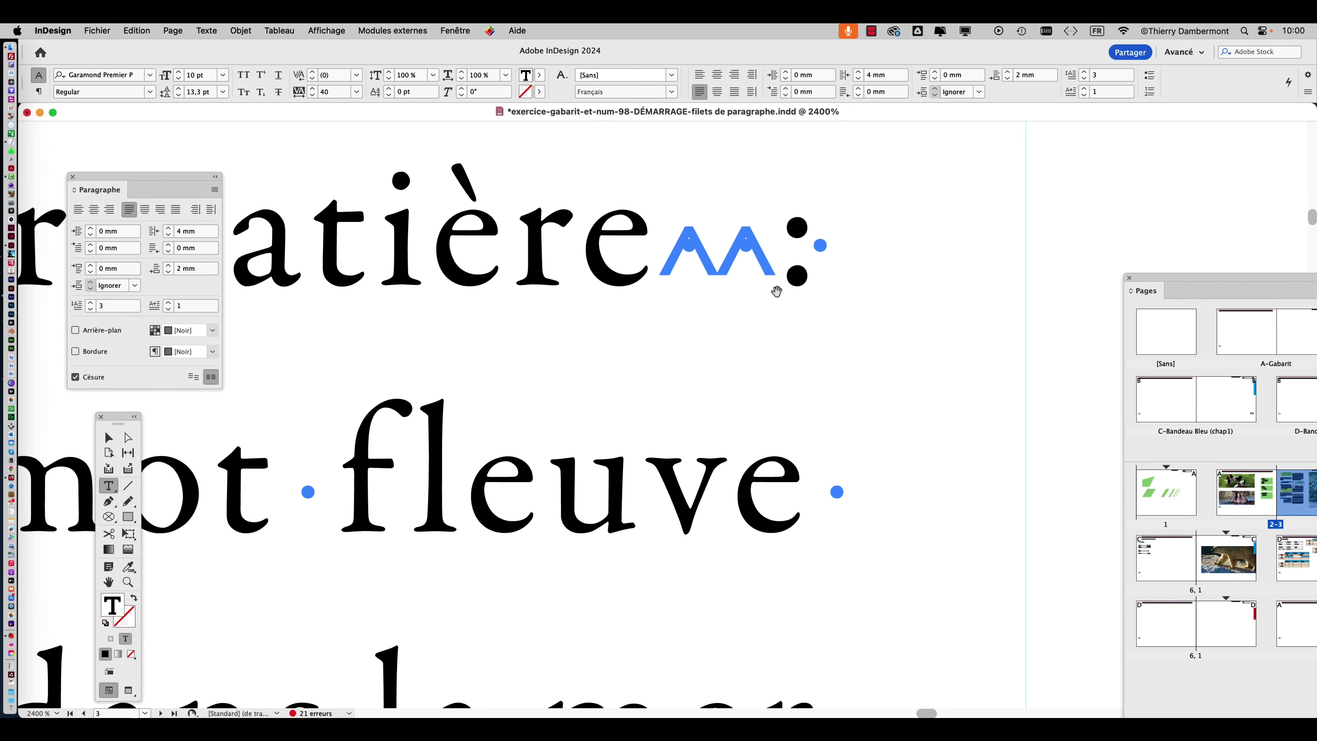
scroll(777, 291, "down", 3)
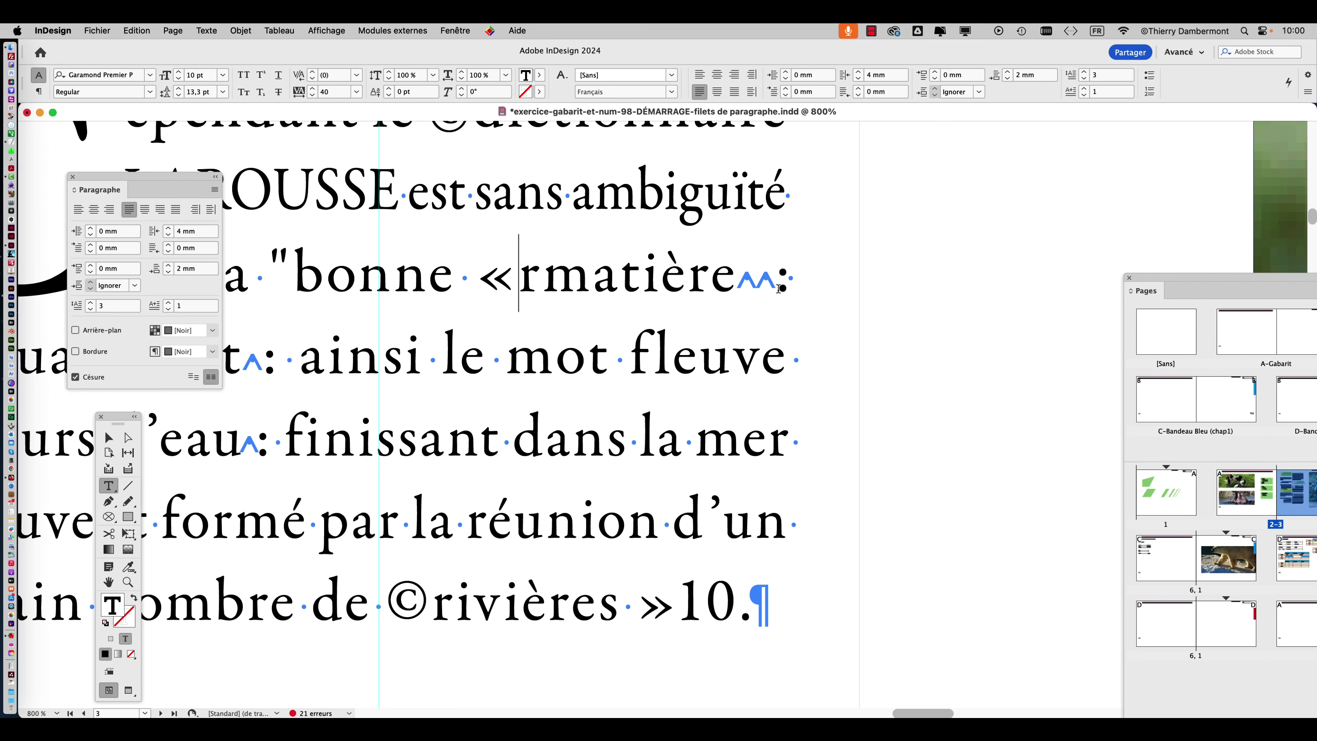
scroll(779, 289, "up", 2)
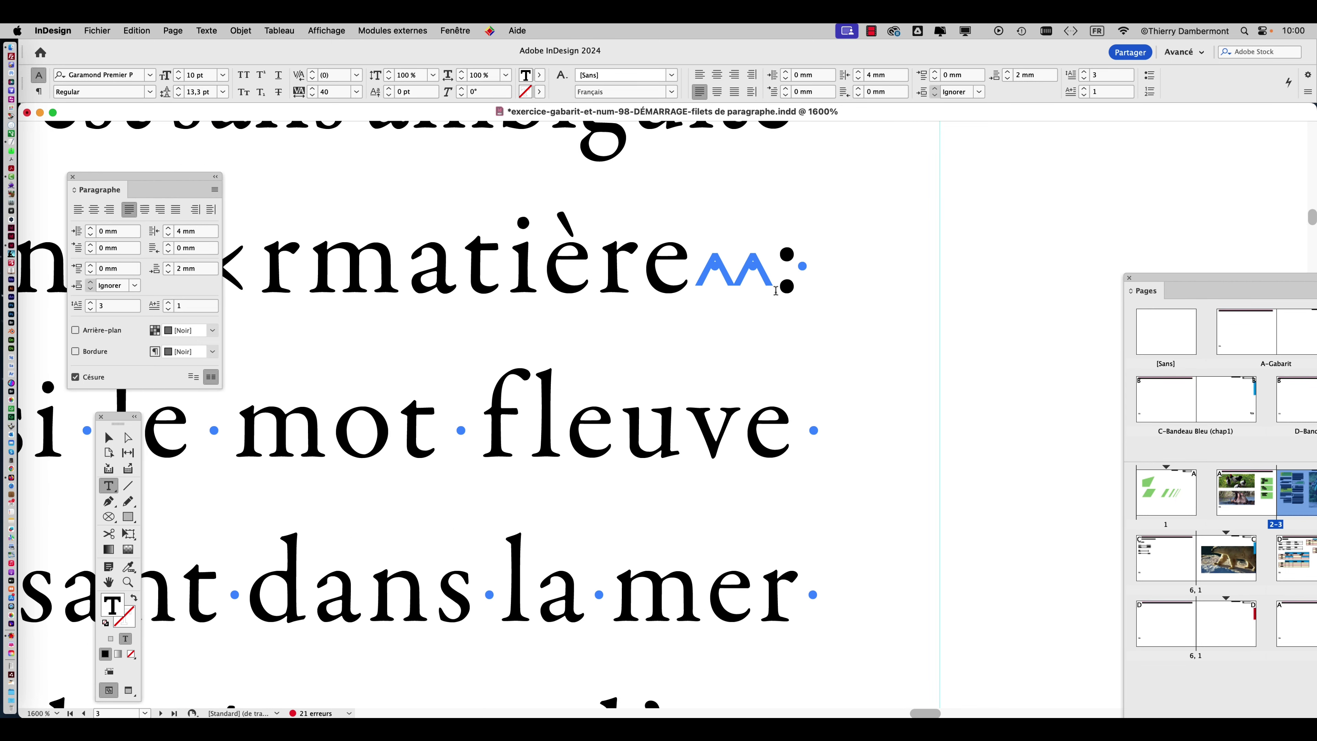
scroll(750, 318, "down", 2)
scroll(751, 319, "down", 1)
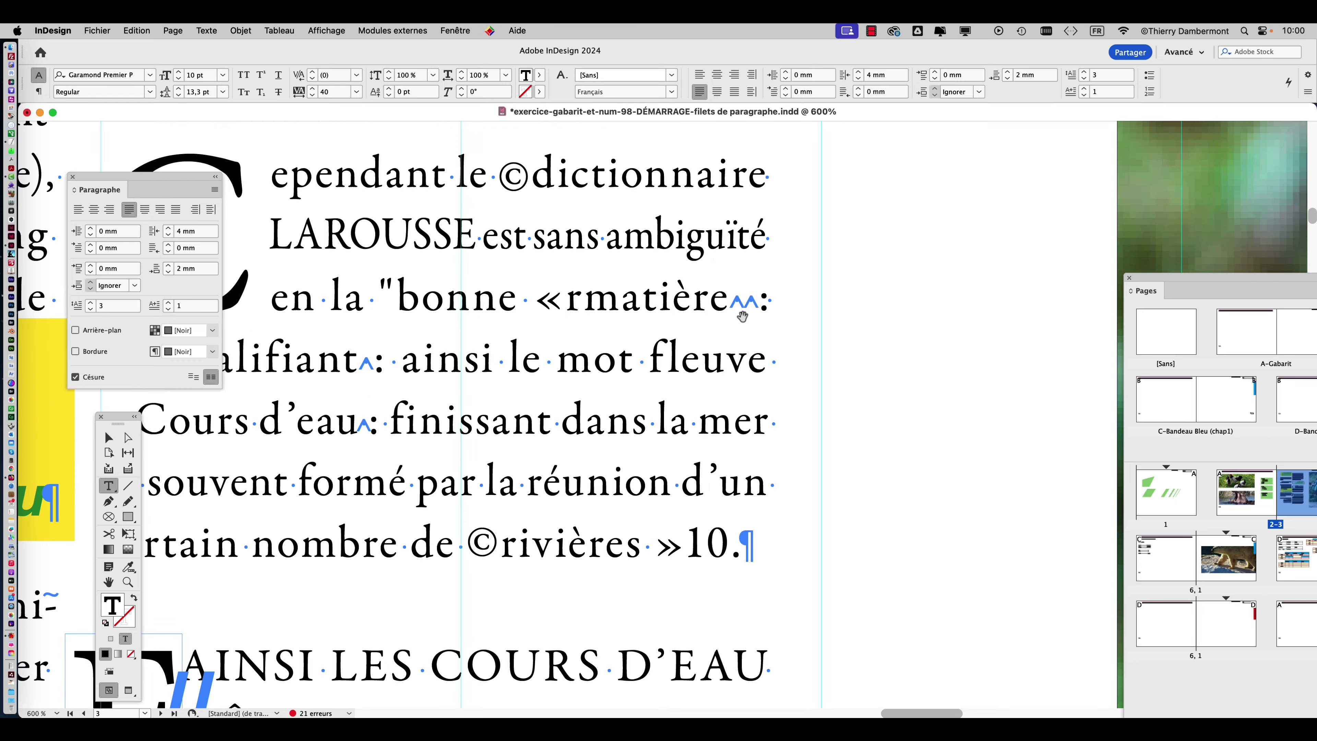